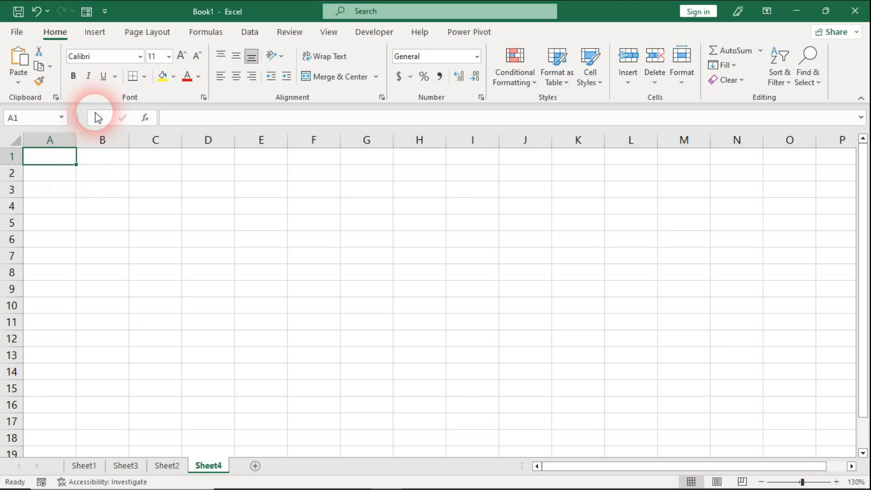
Step: Enter the text "Sheet 1" in cell A1 of Sheet4
left_click(95, 32)
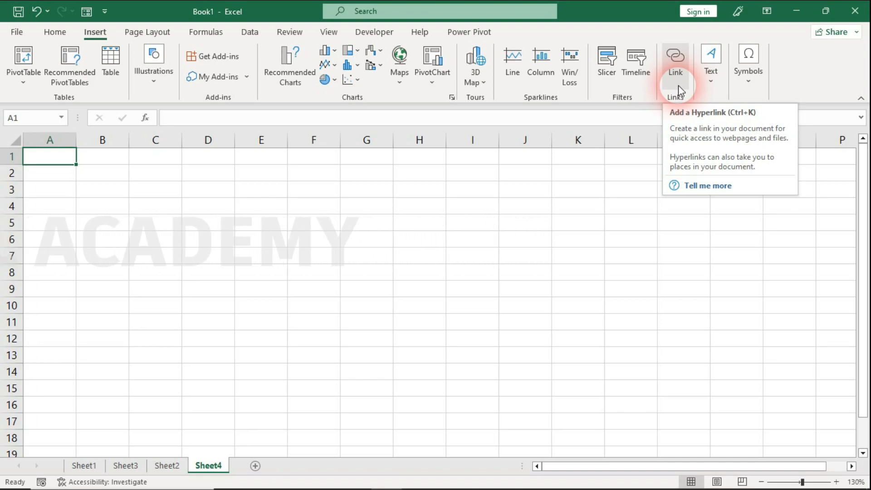
left_click(558, 196)
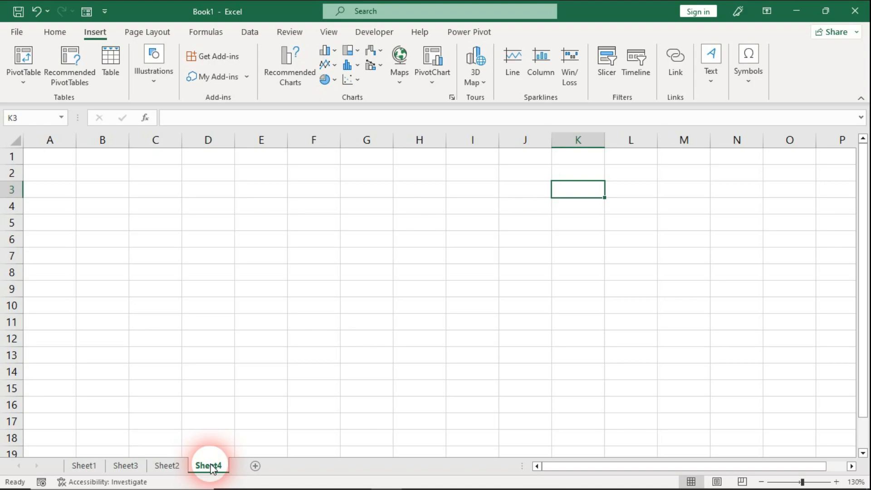
left_click(48, 159)
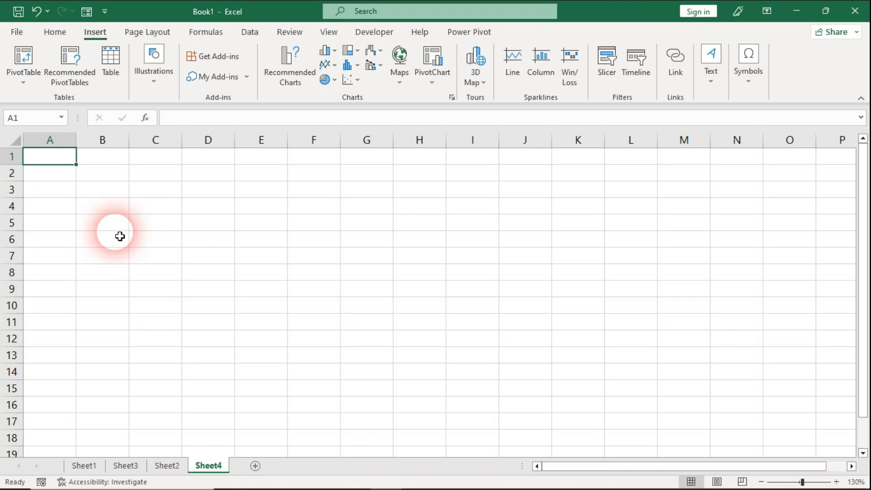
type("She")
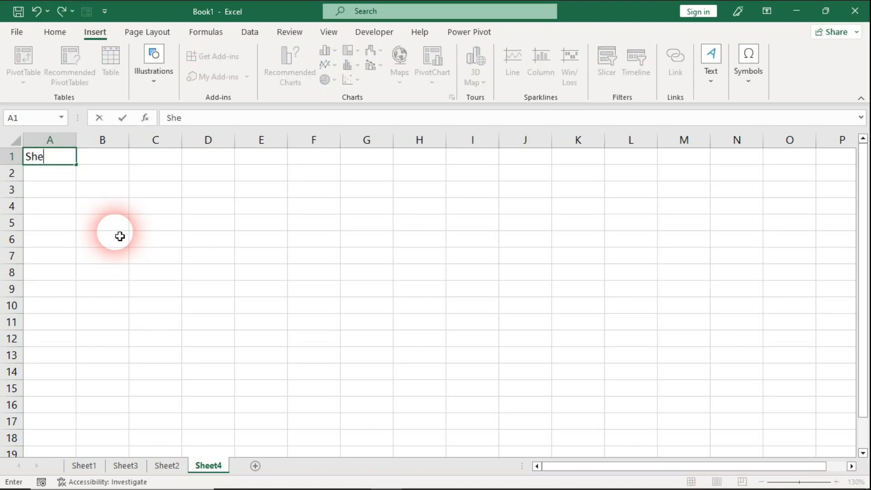
type("et 1")
left_click(120, 236)
left_click(54, 159)
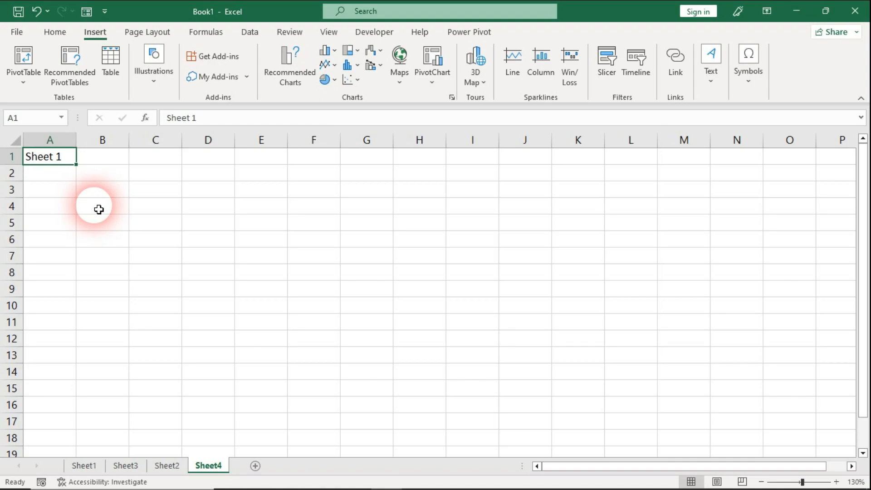
Step: Open the Insert Hyperlink dialog for cell A1 and examine its link target types and file source options
right_click(44, 159)
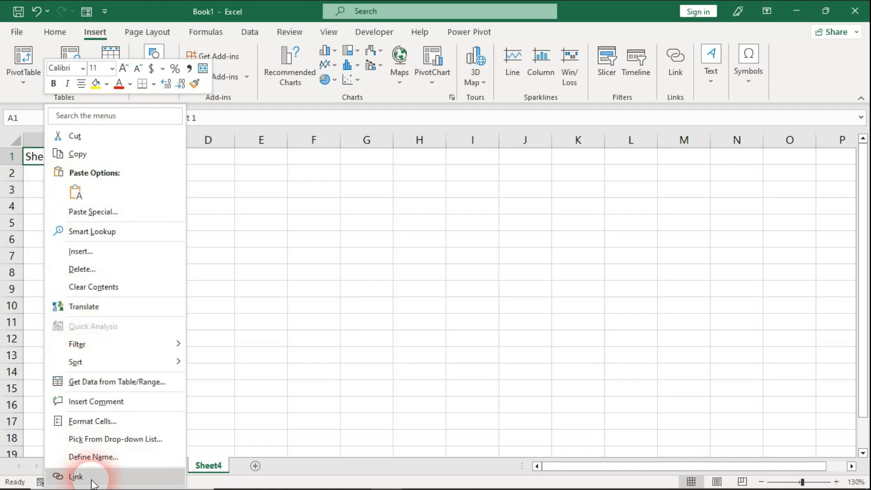
left_click(286, 282)
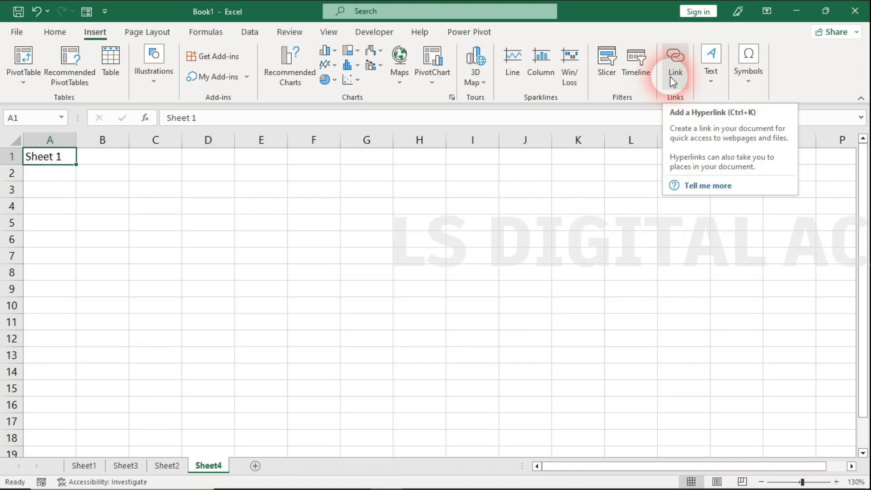
key("ctrl+k")
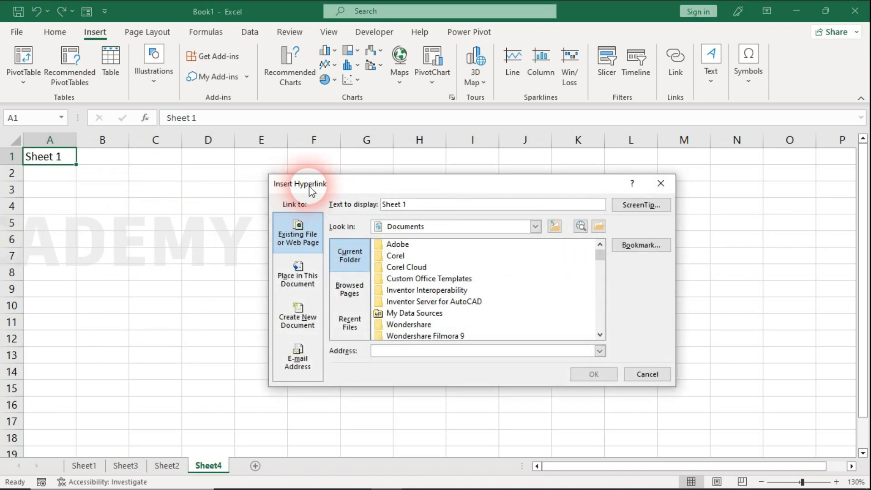
left_click_drag(348, 192, 356, 175)
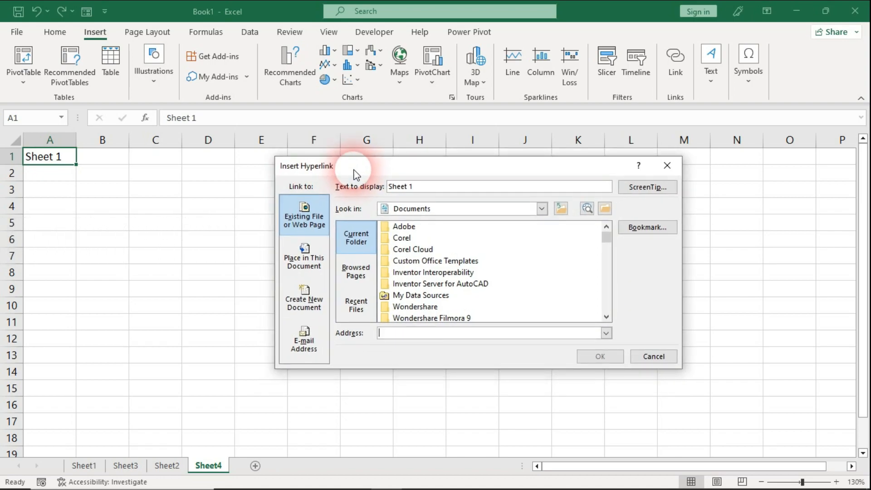
left_click(303, 227)
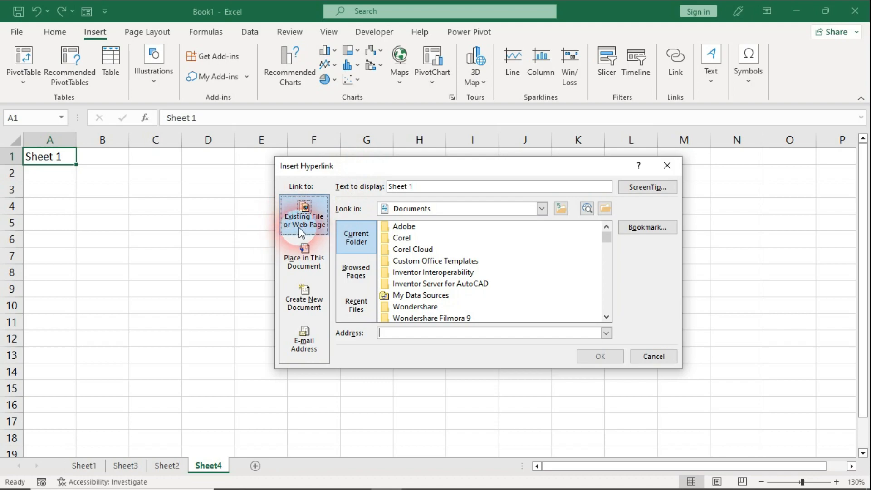
left_click(324, 261)
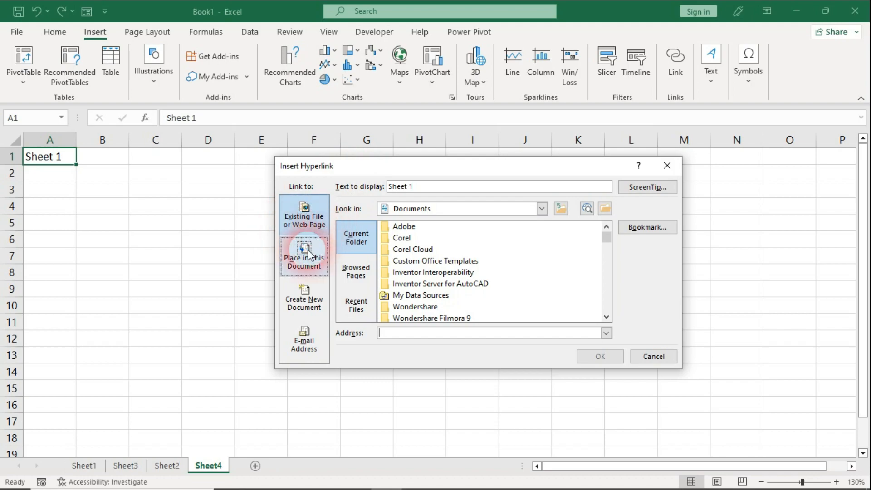
left_click(305, 349)
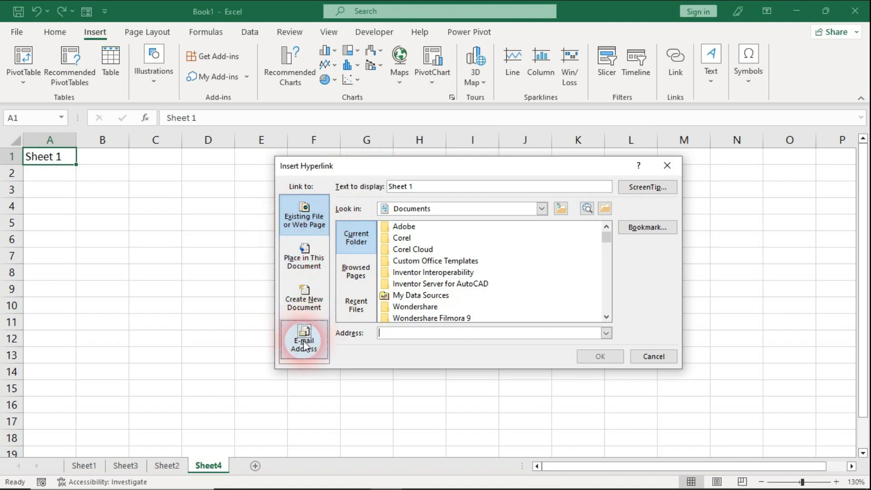
left_click(359, 240)
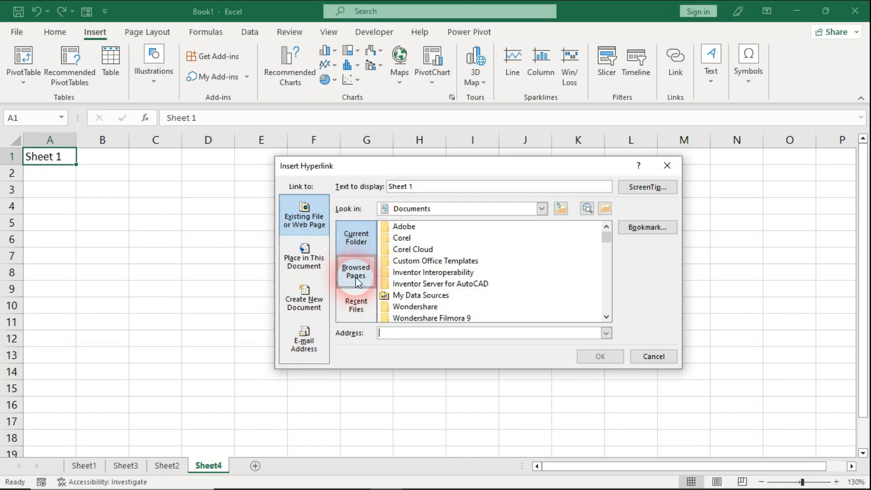
left_click(365, 298)
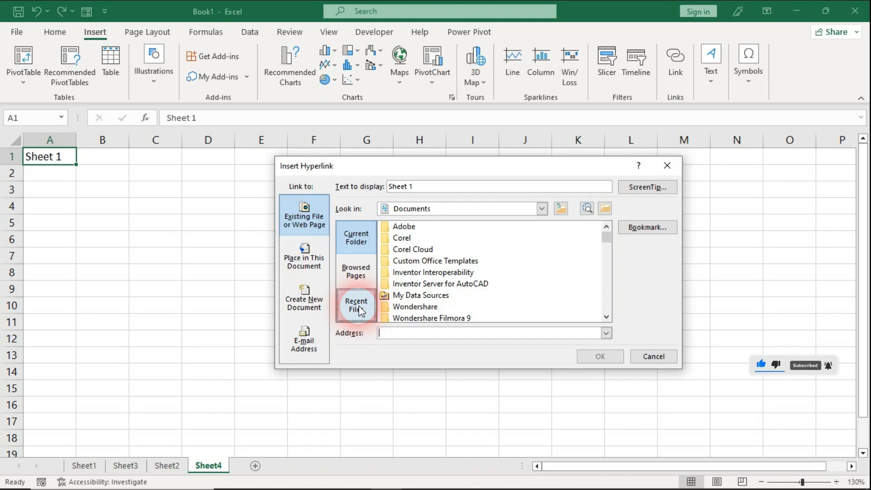
Step: Link the "Sheet 1" text to a place in this document, choosing Sheet1 with cell reference A1
left_click(313, 268)
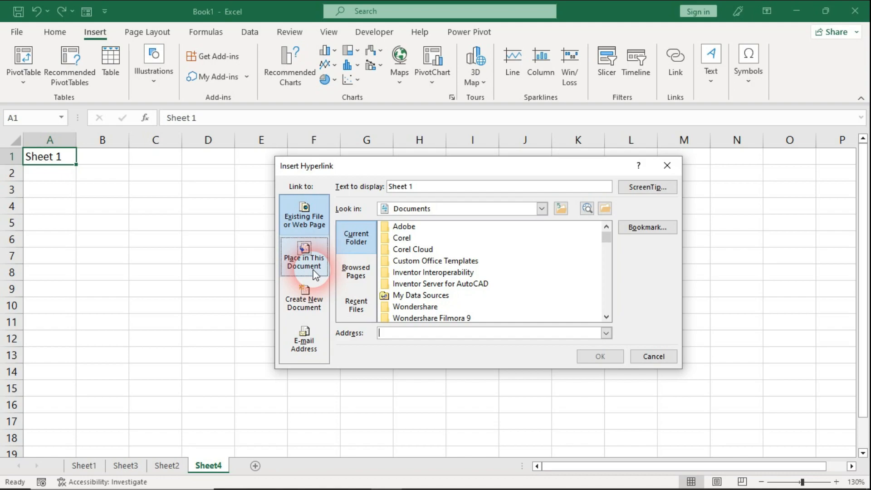
left_click(314, 271)
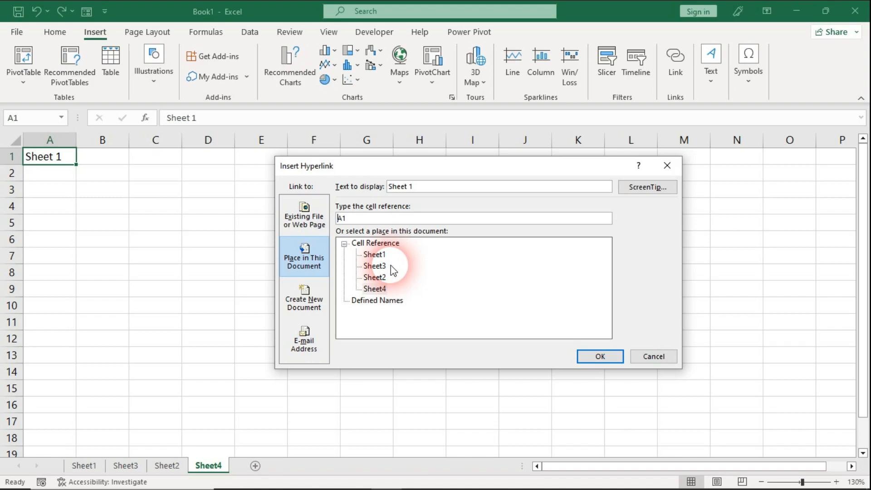
left_click(380, 256)
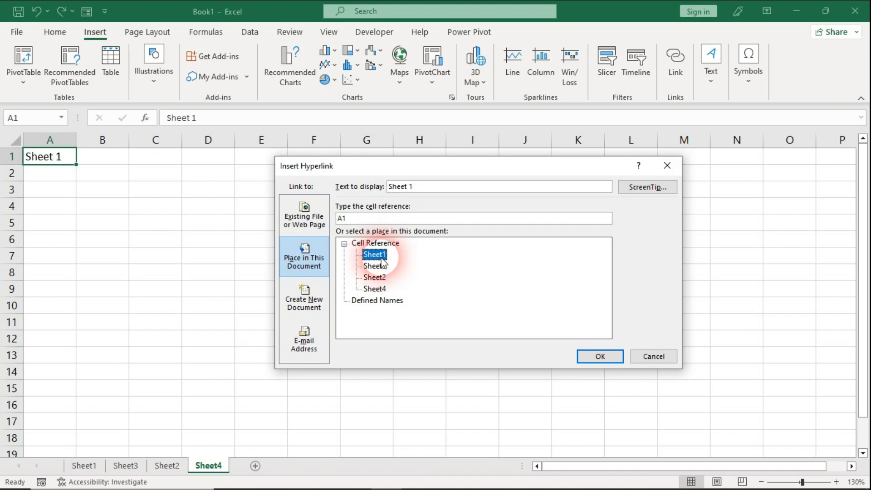
left_click(597, 357)
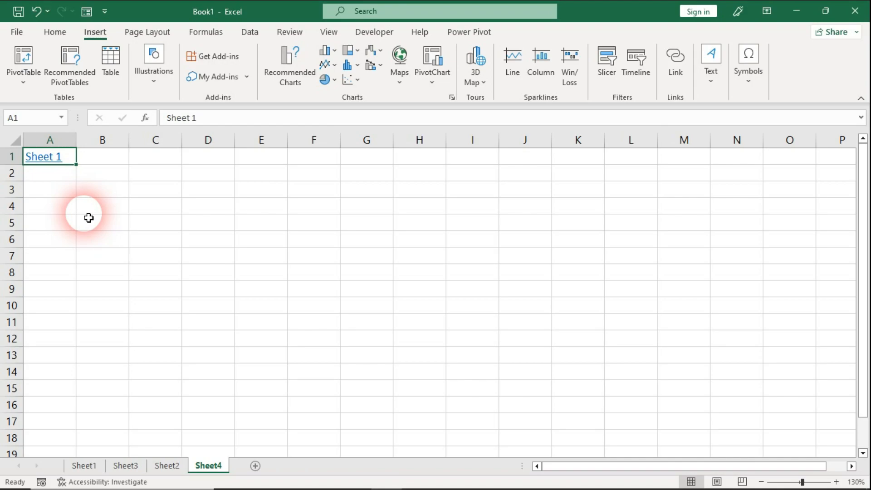
Step: Follow the Sheet 1 hyperlink to test it, look through the other worksheets, and return to Sheet4
left_click(59, 165)
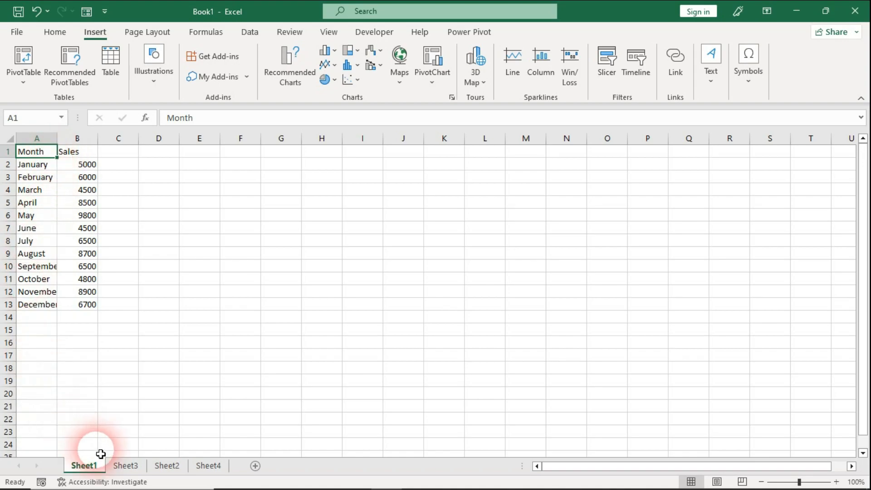
left_click(217, 469)
left_click(169, 467)
left_click(126, 467)
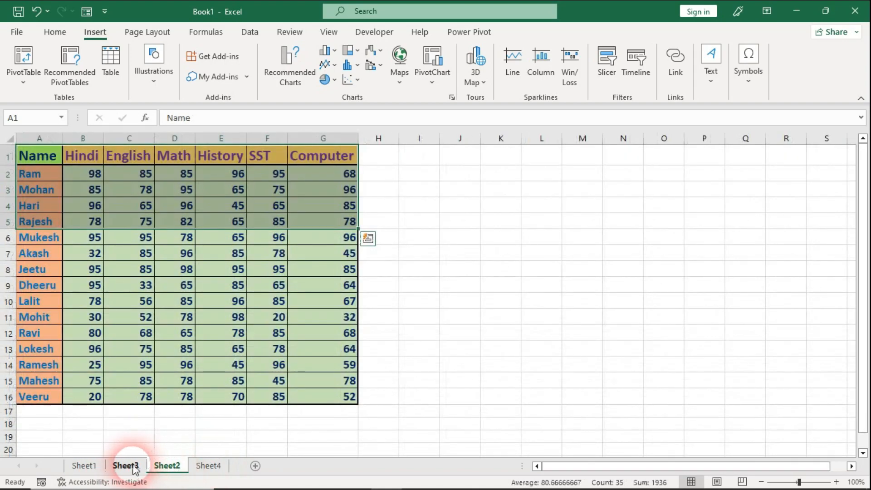
left_click(82, 467)
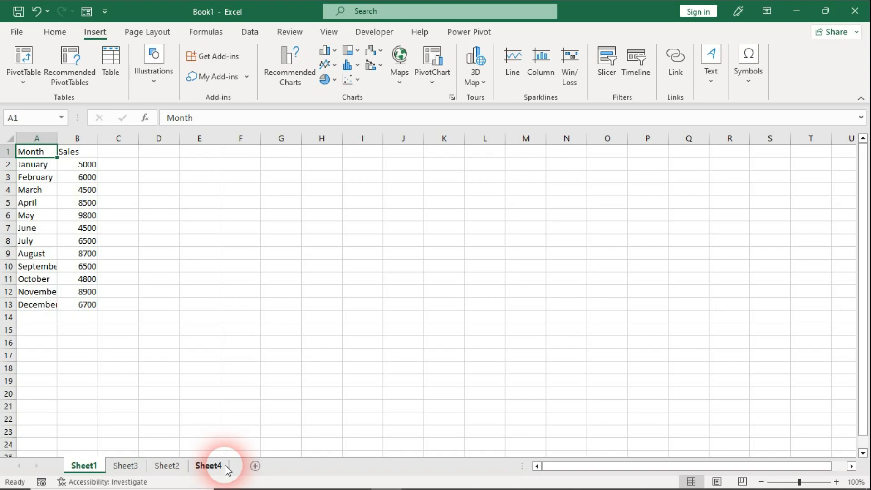
left_click(209, 466)
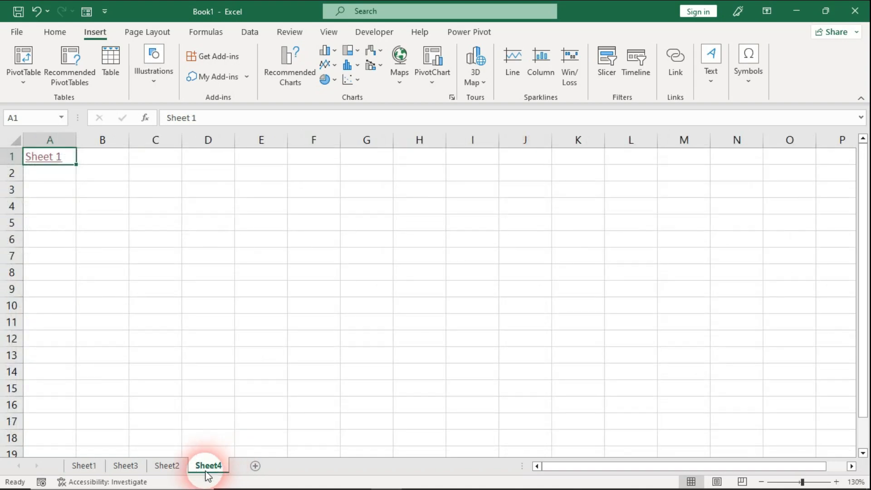
Step: Enter the text "Sheet 2" in cell A2 of Sheet4
left_click(61, 181)
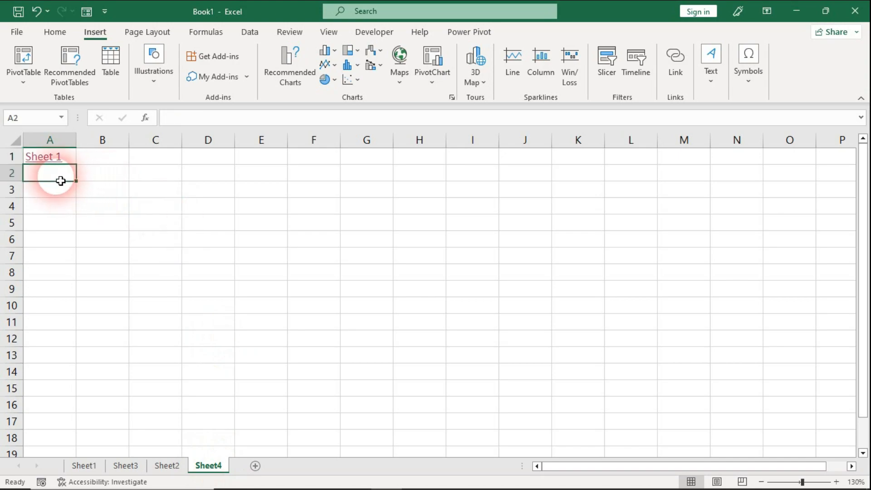
type("Shh")
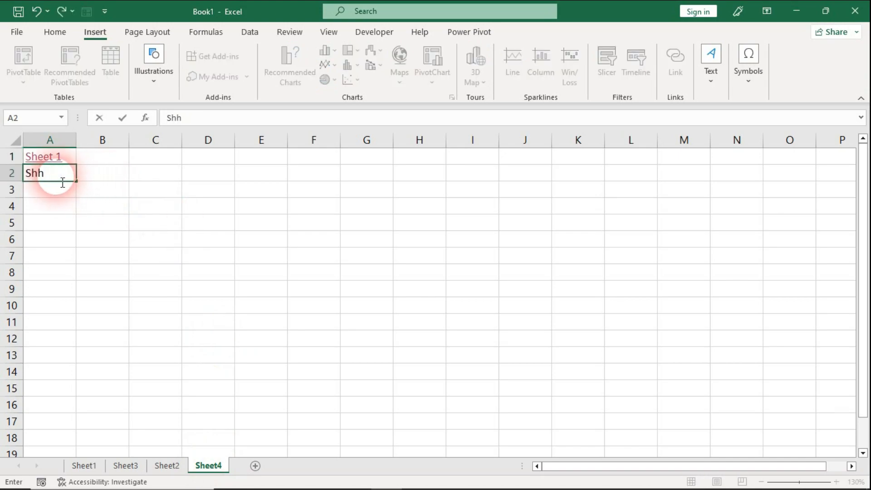
key("BackSpace")
type("eet 2")
left_click(62, 200)
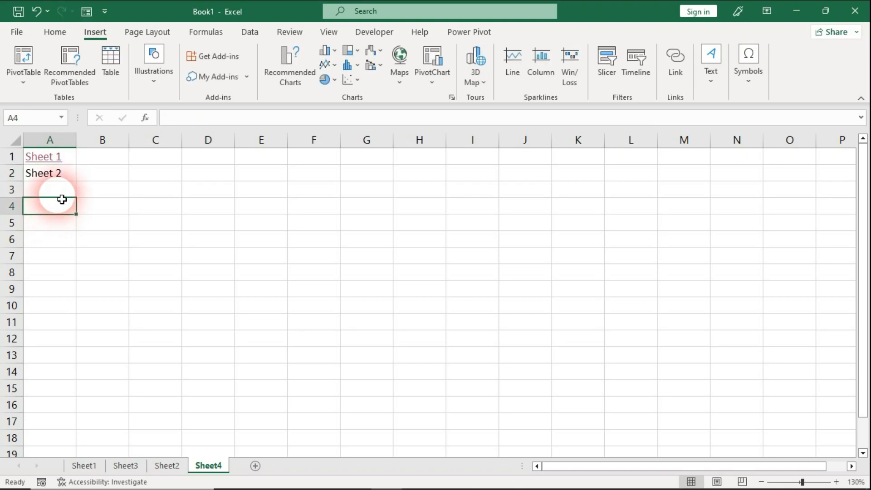
Step: Hyperlink cell A2 to cell A1 of Sheet2 in this document, then test the link and return to Sheet4
left_click(64, 180)
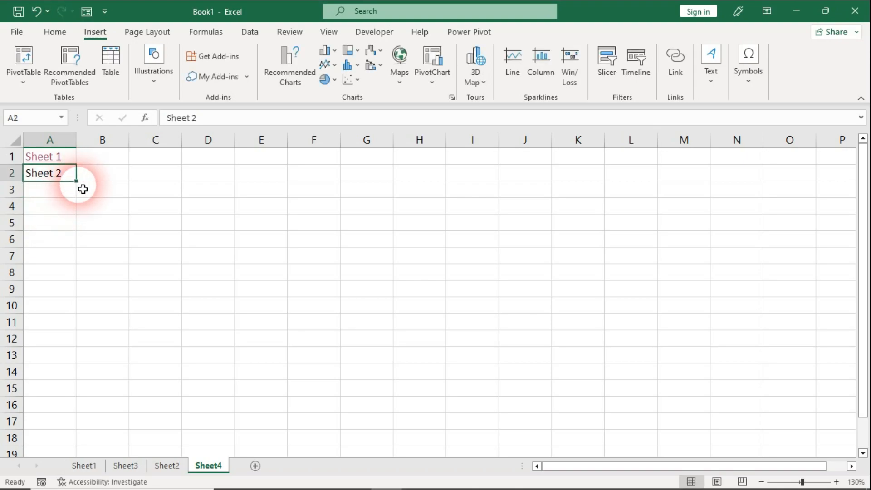
key("ctrl+k")
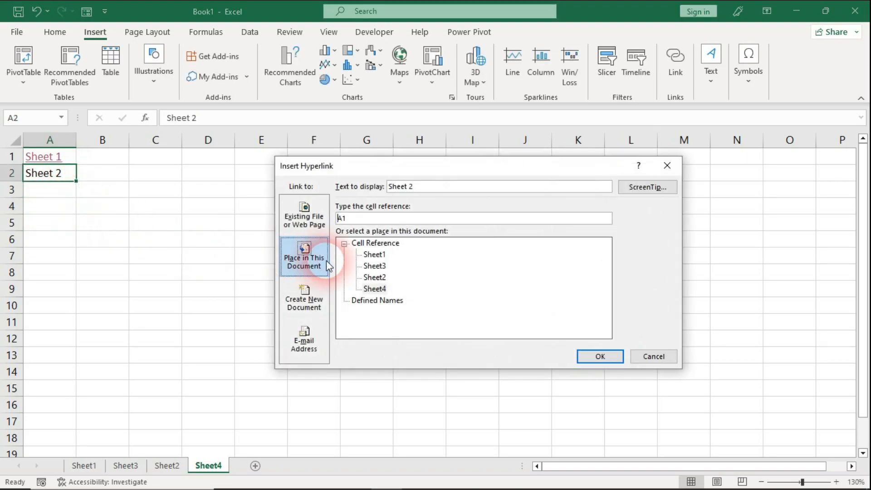
left_click(373, 278)
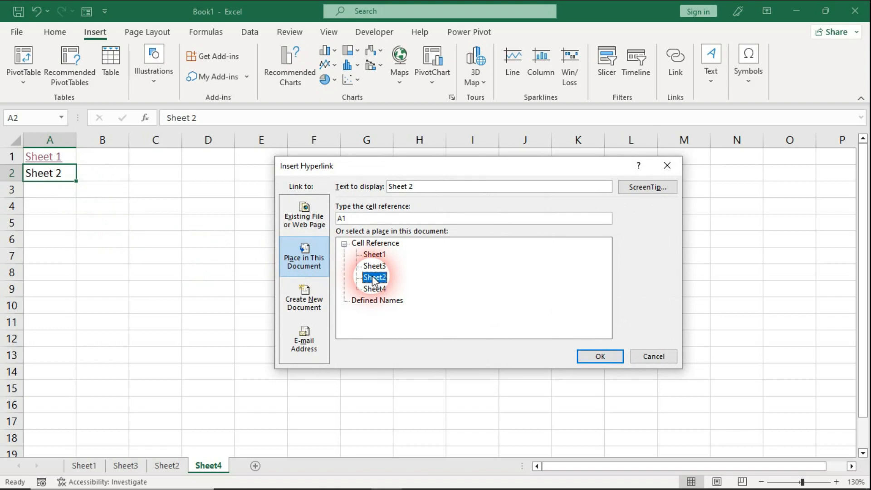
left_click(594, 356)
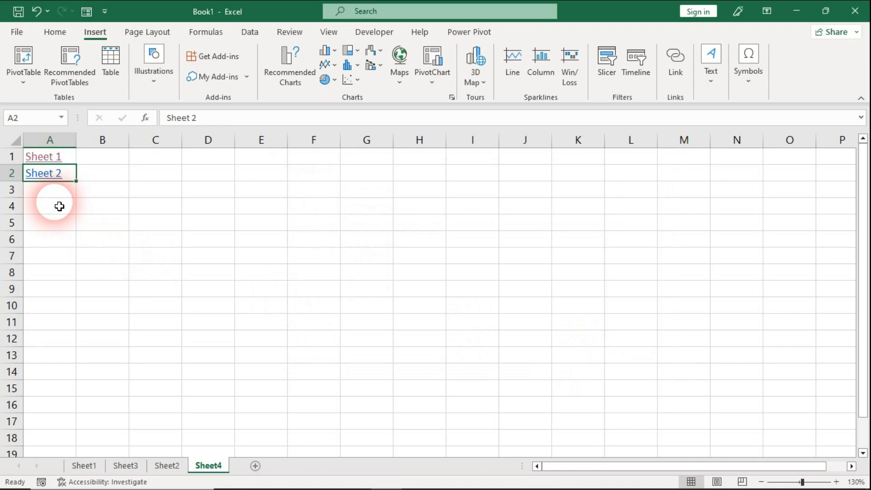
left_click(52, 176)
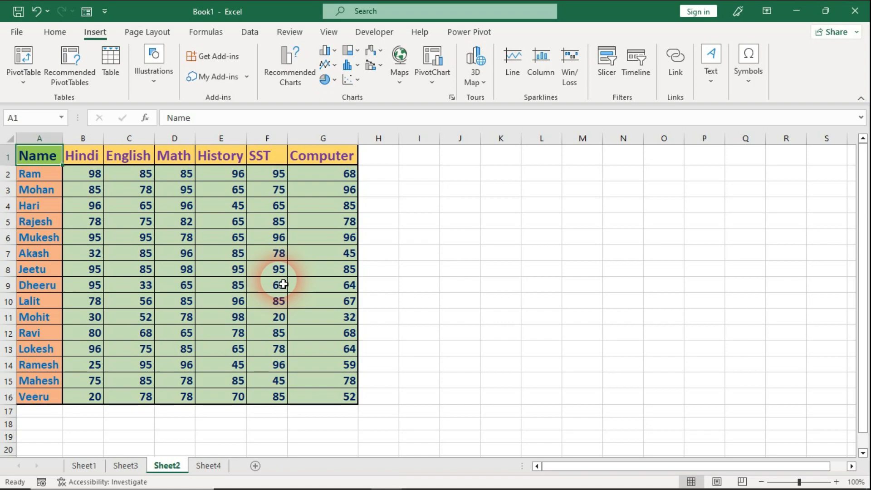
left_click(216, 466)
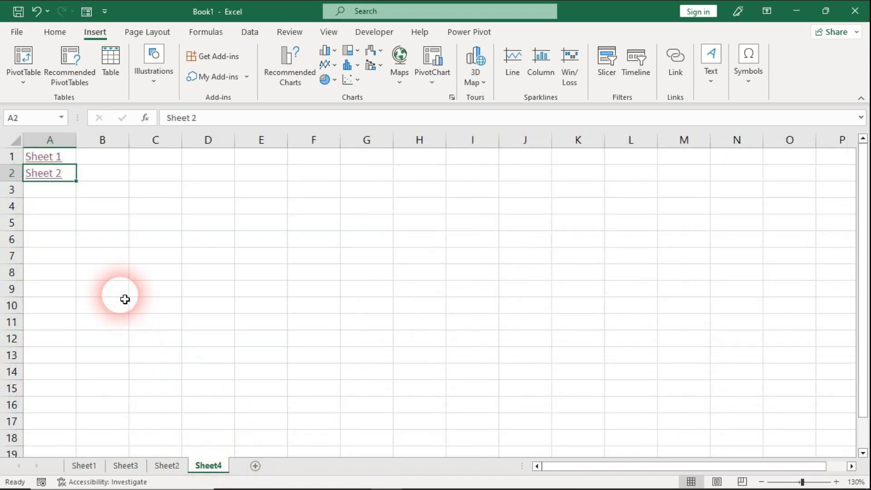
Step: Enter the text "Sheet 3" in cell A3 of Sheet4
left_click(60, 198)
type("Sh")
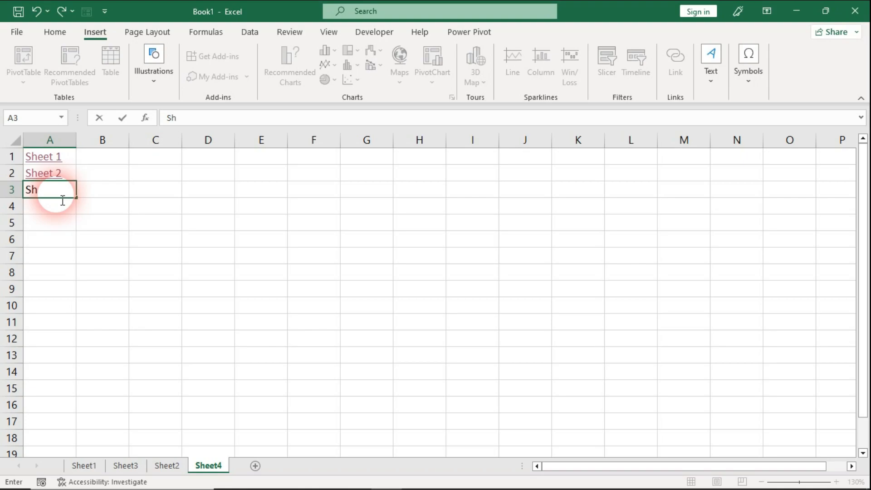
type("eet 3")
left_click(67, 211)
Step: Hyperlink cell A3 to cell D18 of Sheet3 in this document, then test the link and return to Sheet4
left_click(61, 193)
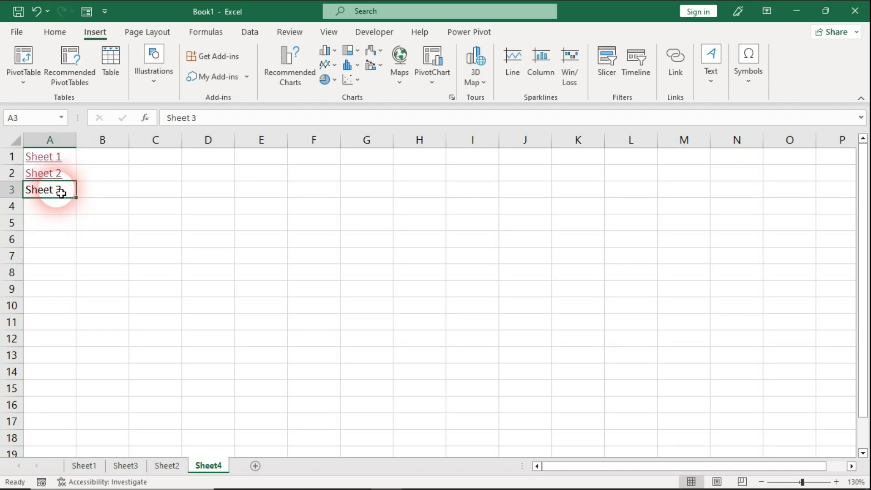
key("ctrl+k")
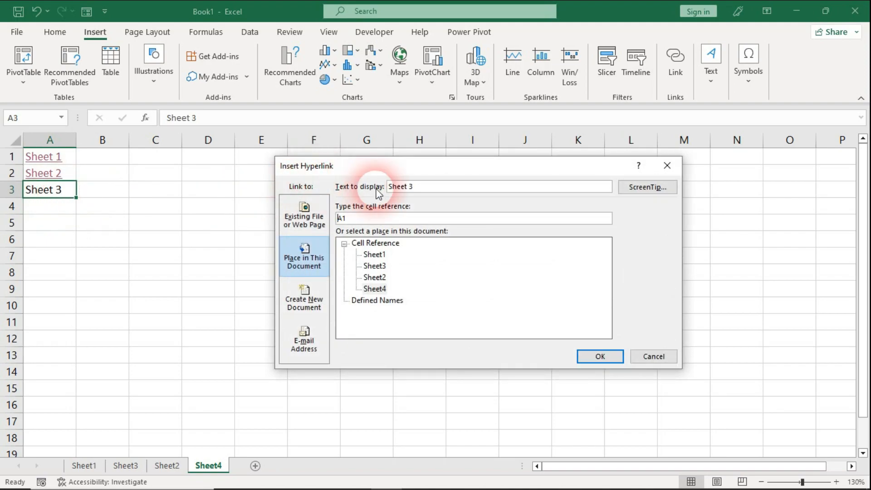
left_click_drag(391, 170, 337, 202)
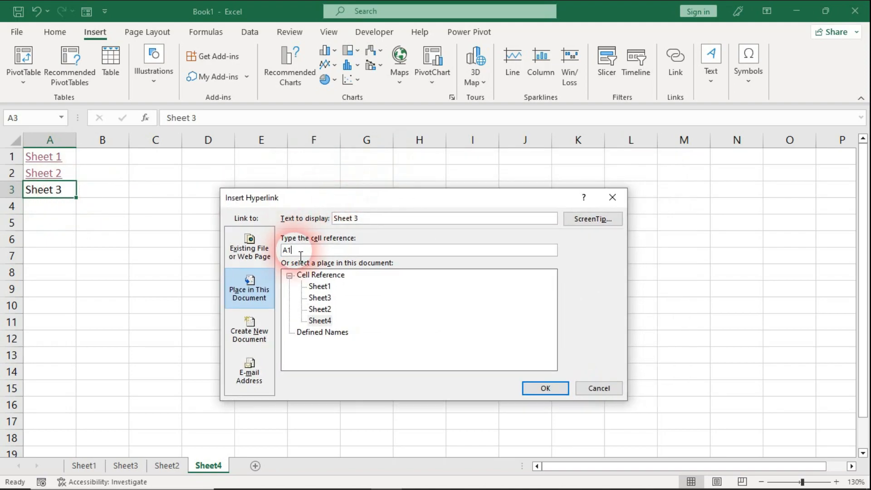
double_click(284, 250)
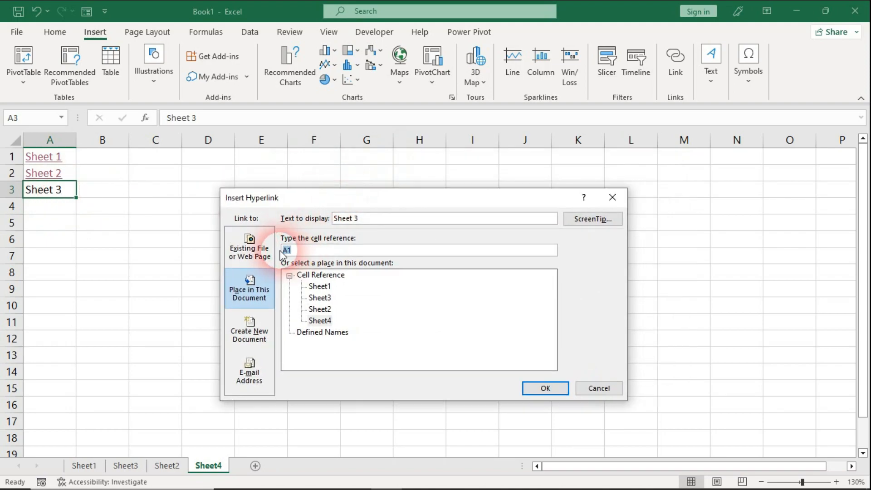
left_click(323, 298)
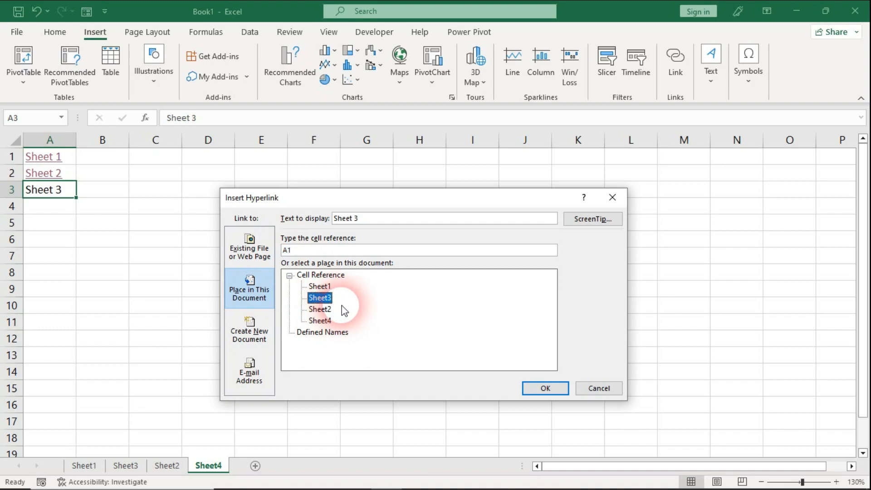
left_click_drag(304, 254, 285, 252)
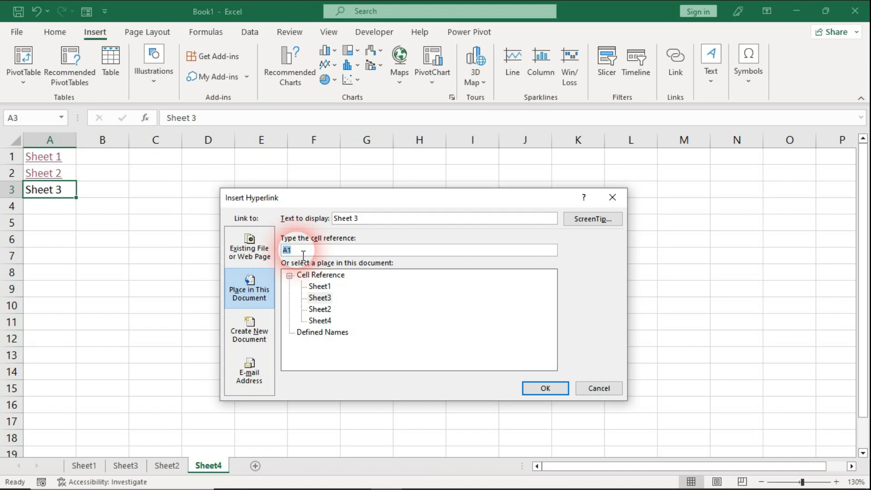
type("D")
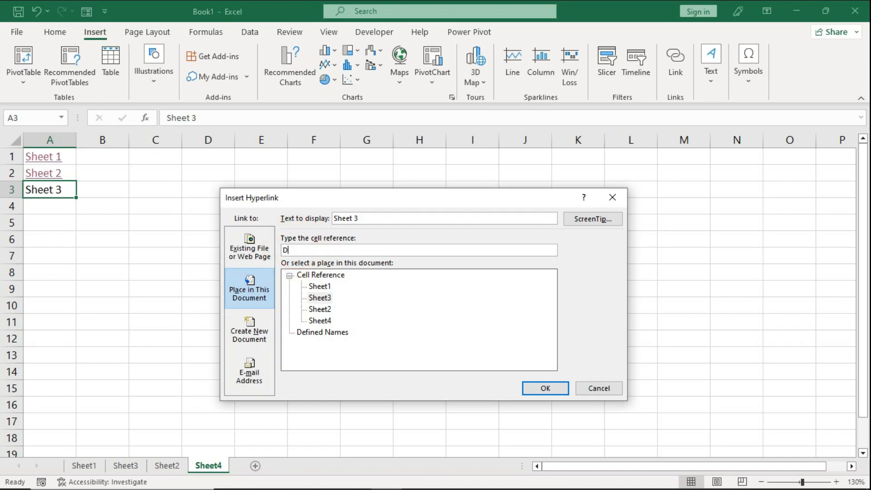
type("18")
left_click_drag(307, 251, 282, 251)
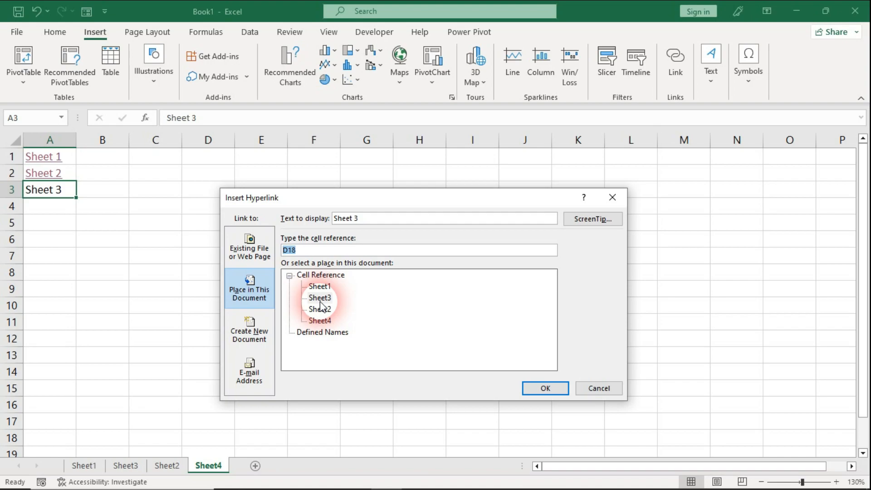
left_click(321, 251)
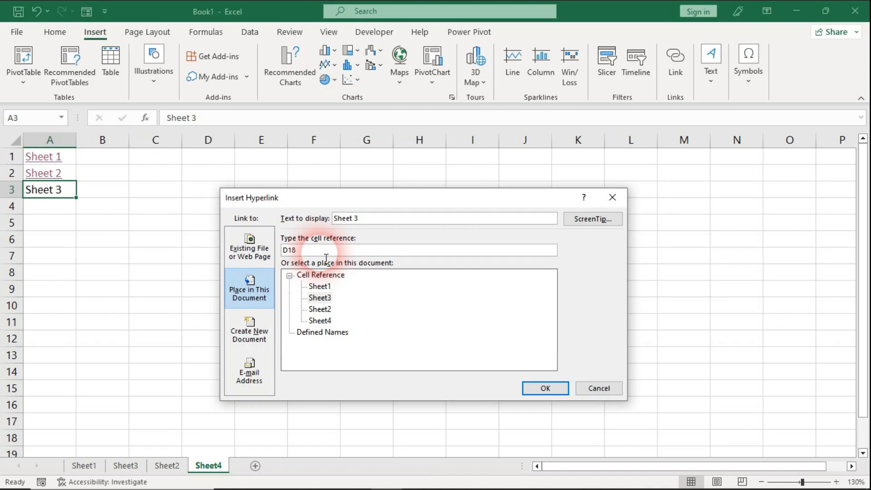
left_click(546, 389)
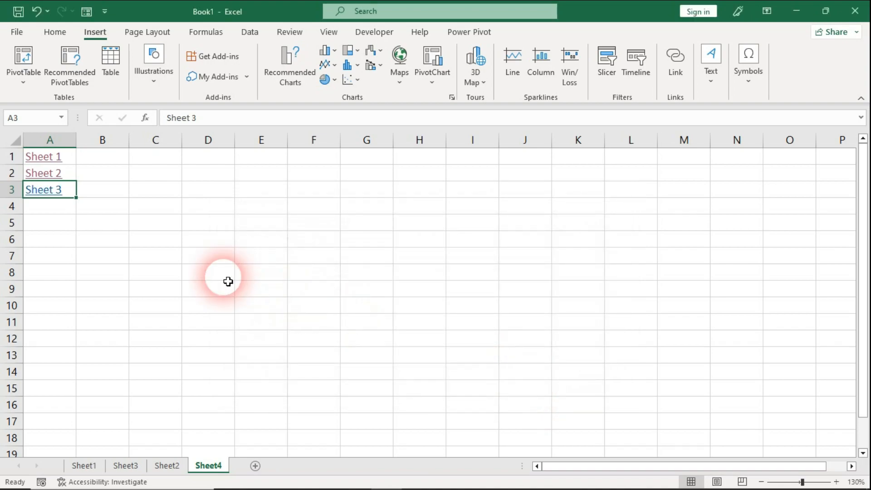
left_click(54, 196)
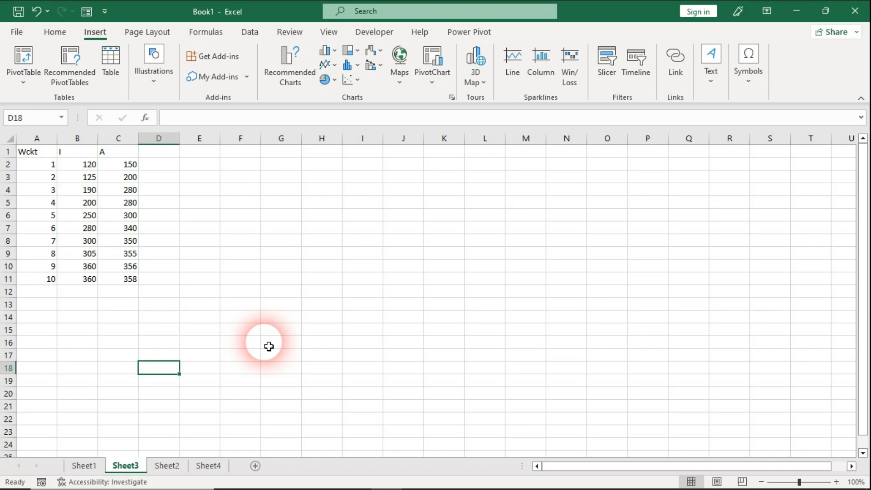
left_click(210, 465)
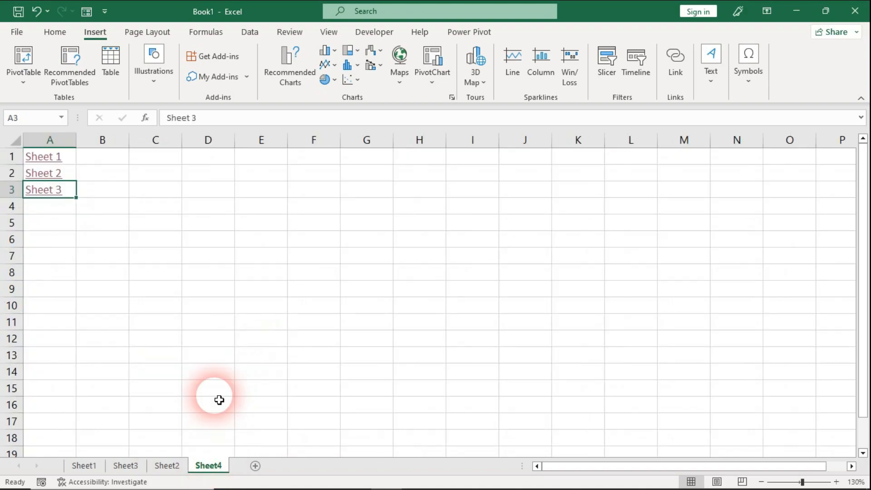
left_click(72, 231)
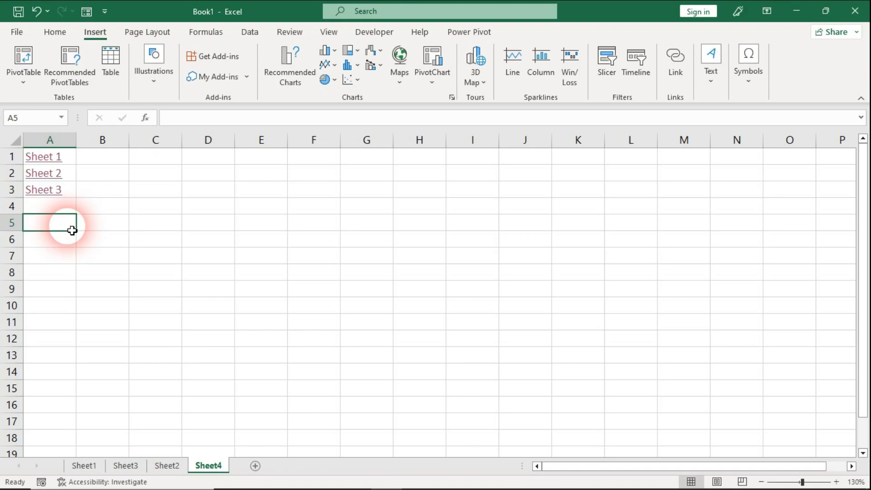
key("ctrl+k")
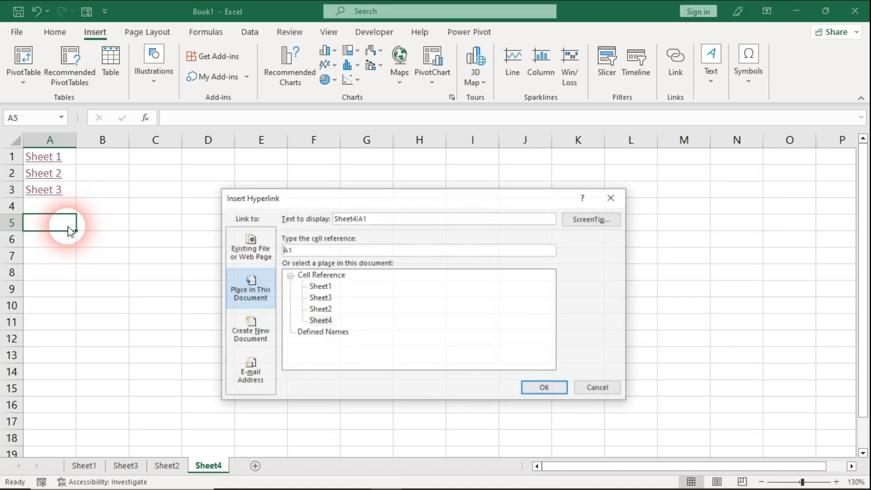
left_click(242, 250)
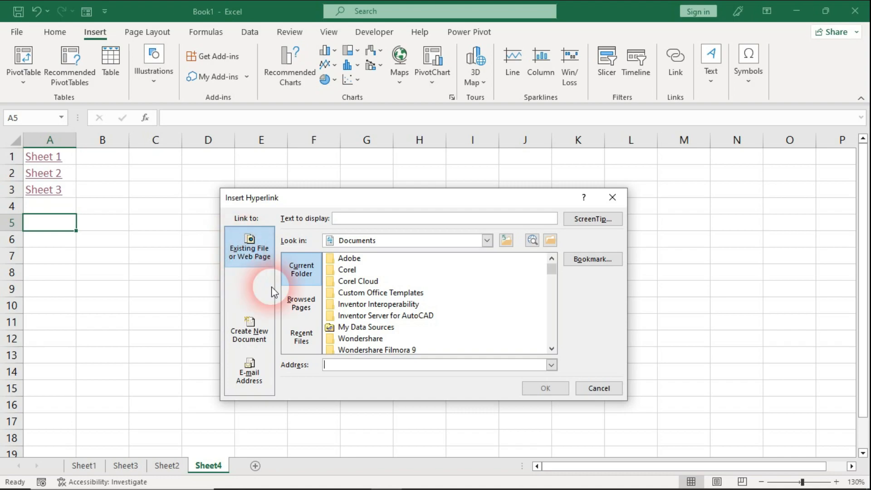
left_click(313, 278)
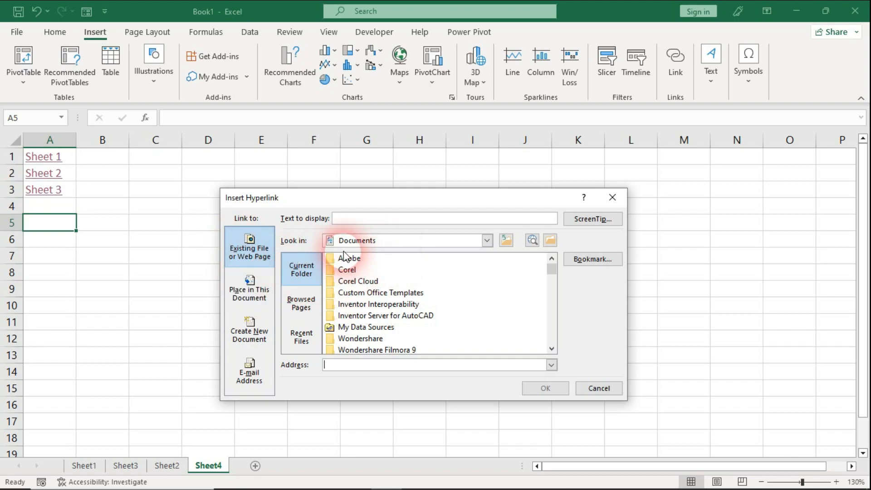
left_click(375, 245)
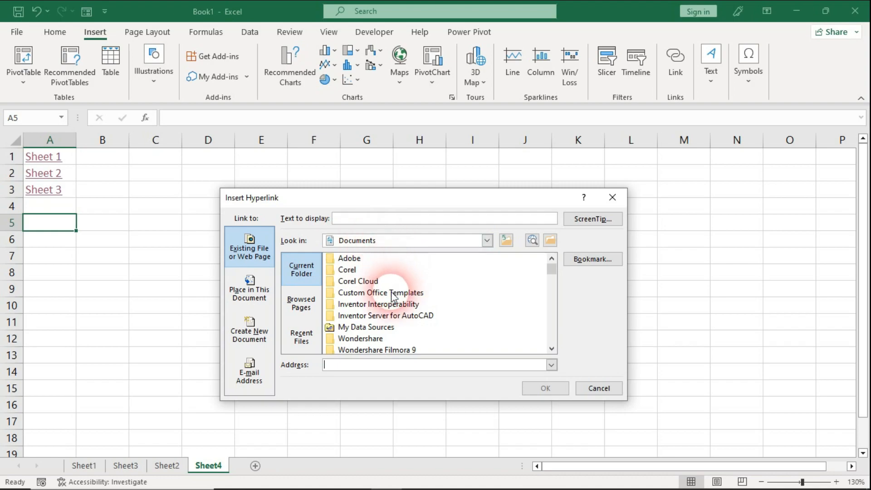
scroll(397, 311, "down", 3)
scroll(401, 320, "down", 2)
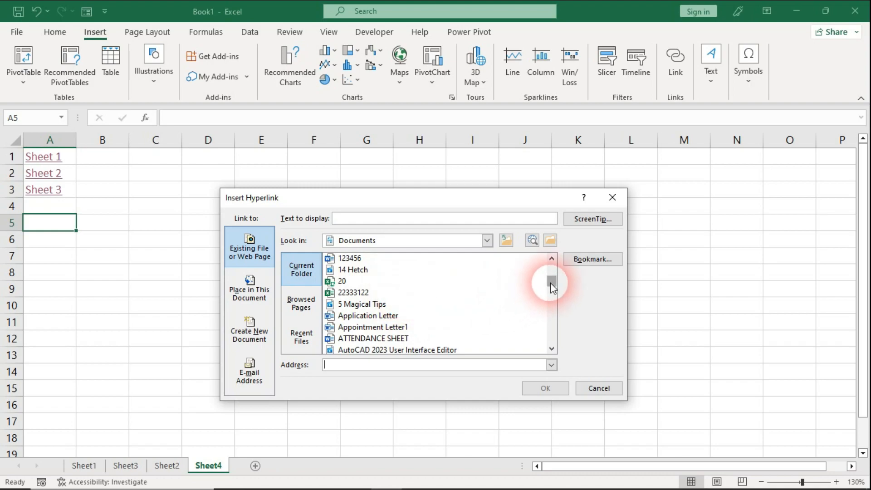
left_click_drag(551, 282, 553, 299)
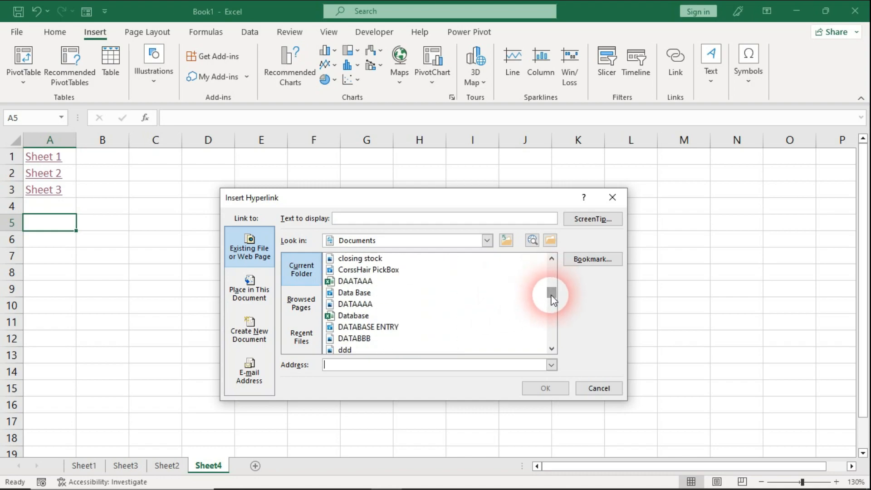
left_click(361, 319)
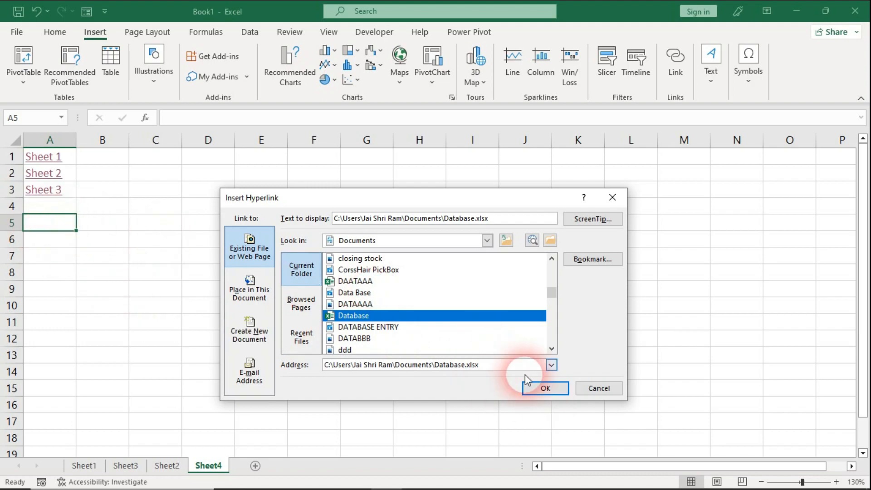
left_click(588, 388)
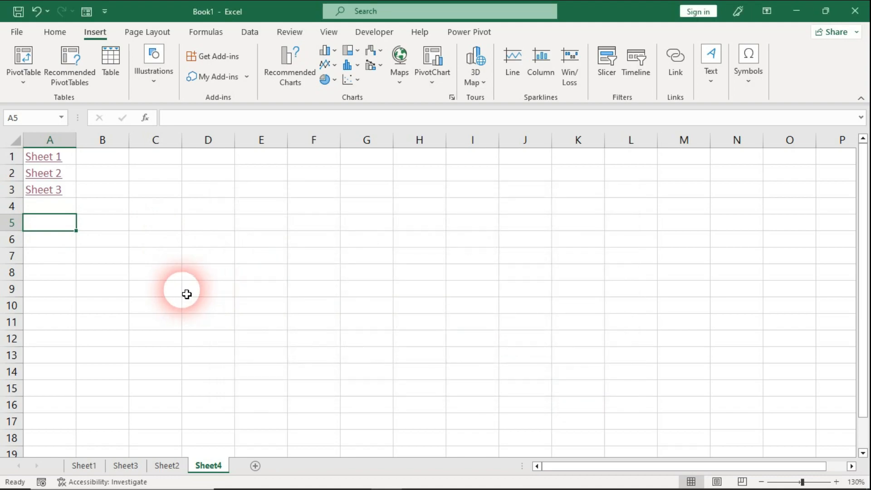
Step: Enter a first name in cell A5 of Sheet4 and hyperlink the cell to the existing Database workbook in the Documents folder
type("Ram")
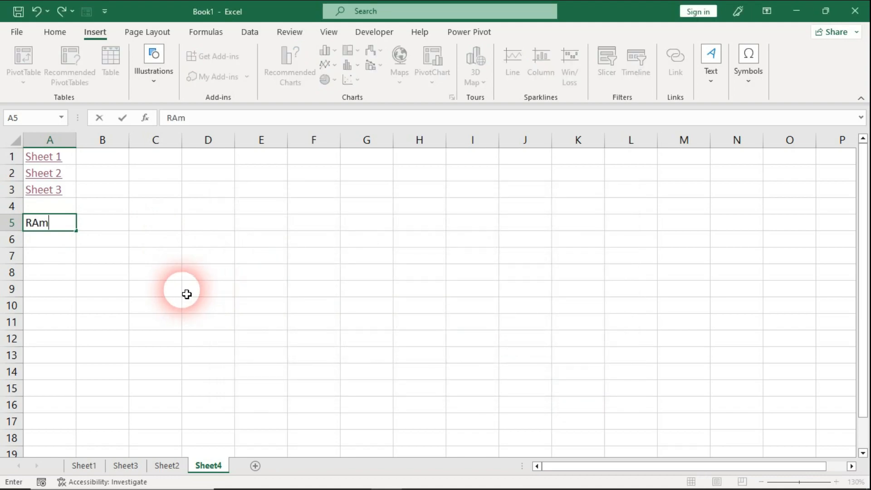
left_click(110, 299)
left_click(59, 227)
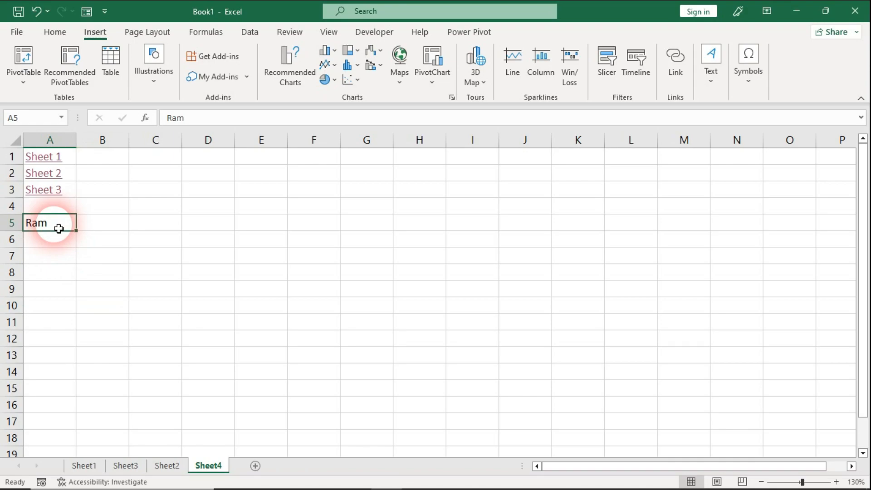
key("ctrl+k")
left_click(250, 247)
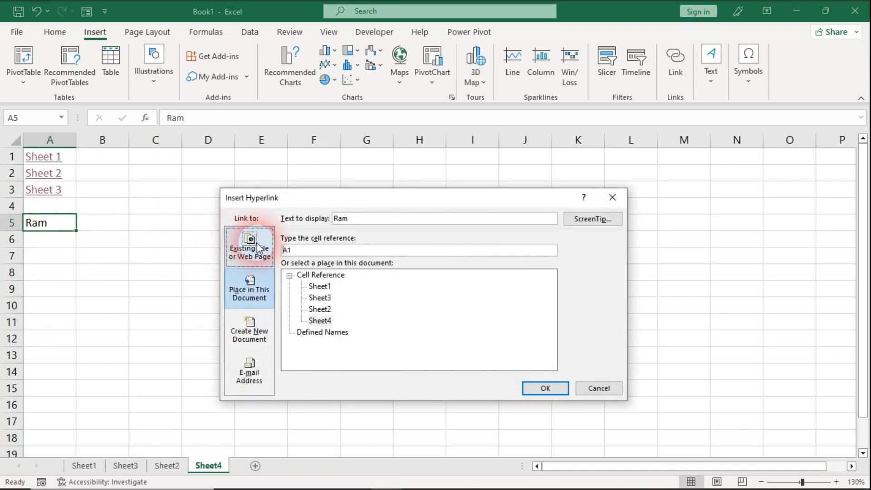
left_click(300, 272)
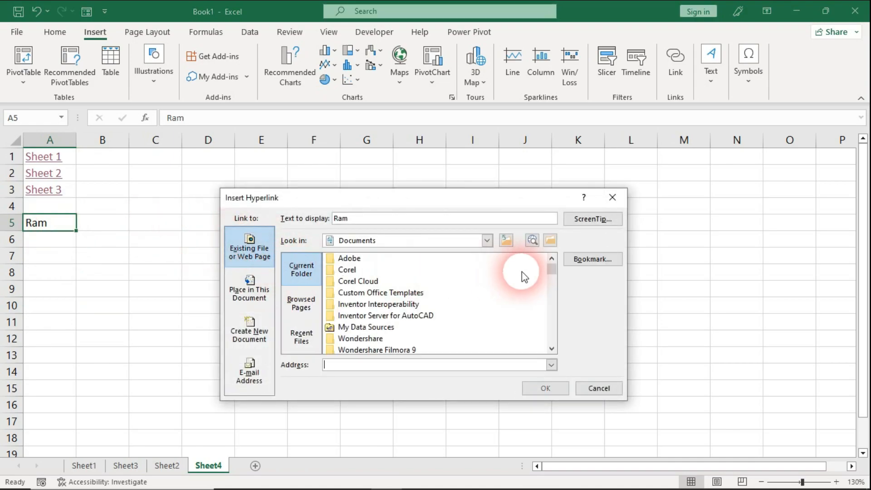
left_click(552, 272)
left_click_drag(552, 271, 552, 275)
mouse_move(553, 284)
left_mouse_down()
mouse_move(558, 299)
mouse_move(551, 294)
left_mouse_up()
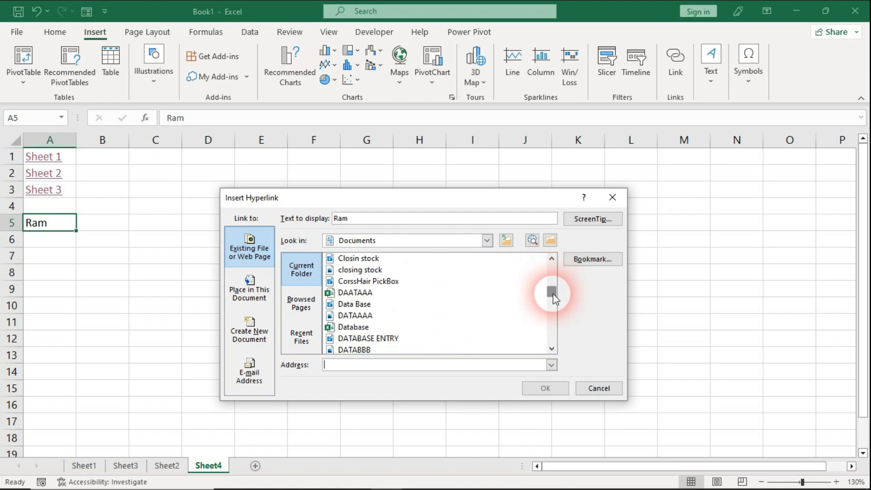
left_click(354, 328)
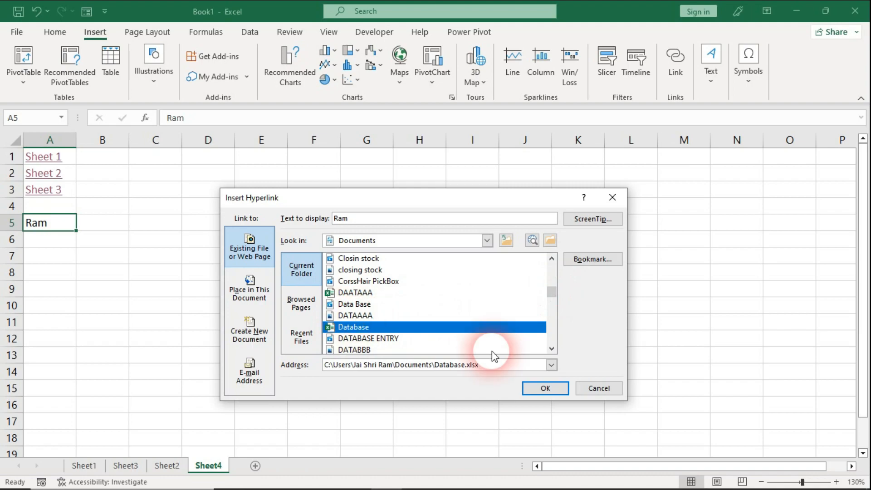
left_click(539, 389)
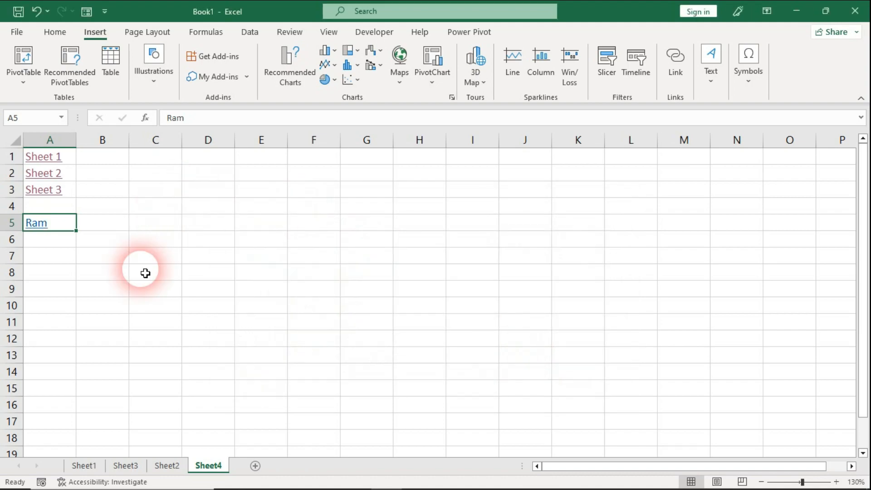
Step: Follow the hyperlink in cell A5 to test it, accepting the security notice, and return to Sheet4
left_click(39, 230)
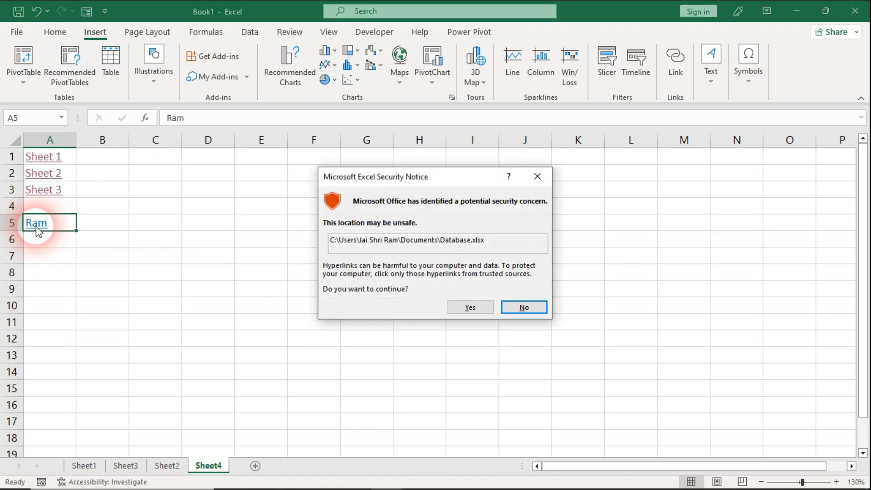
left_click(453, 311)
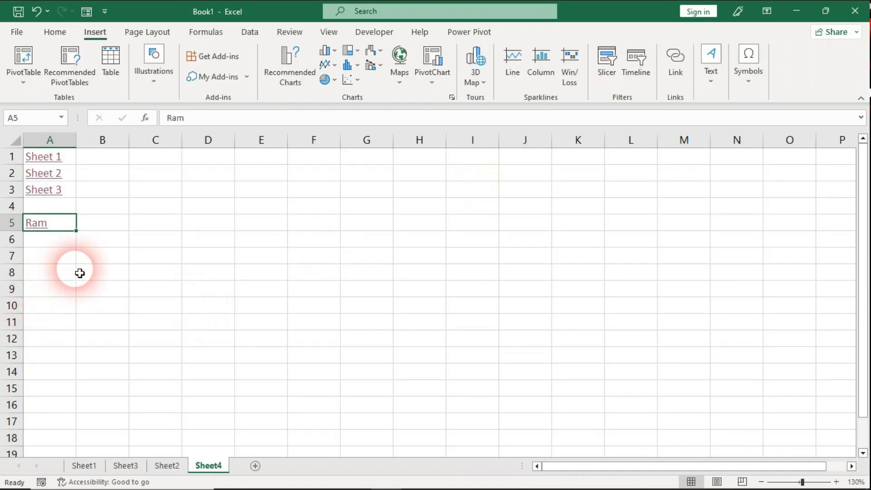
left_click(103, 273)
Step: Draw a rounded rectangle about 1.14 inches wide and 0.34 inches high over cells D6 to E7 of Sheet4
left_click(208, 239)
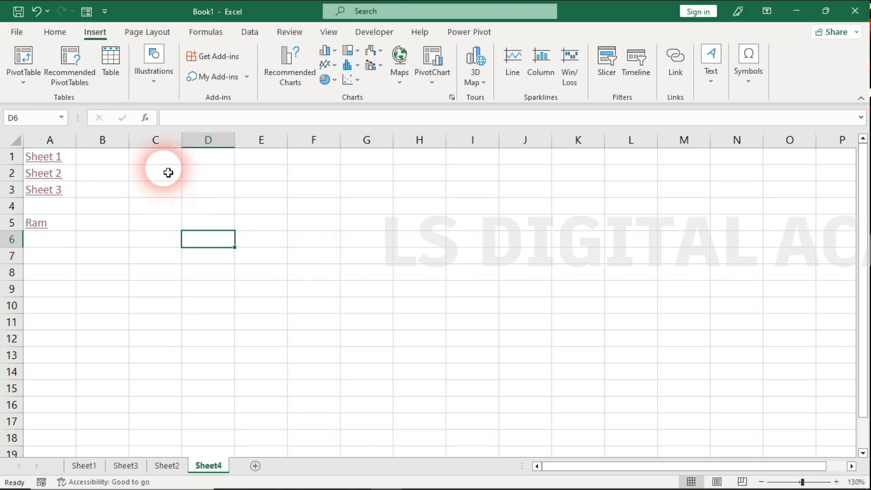
left_click(150, 84)
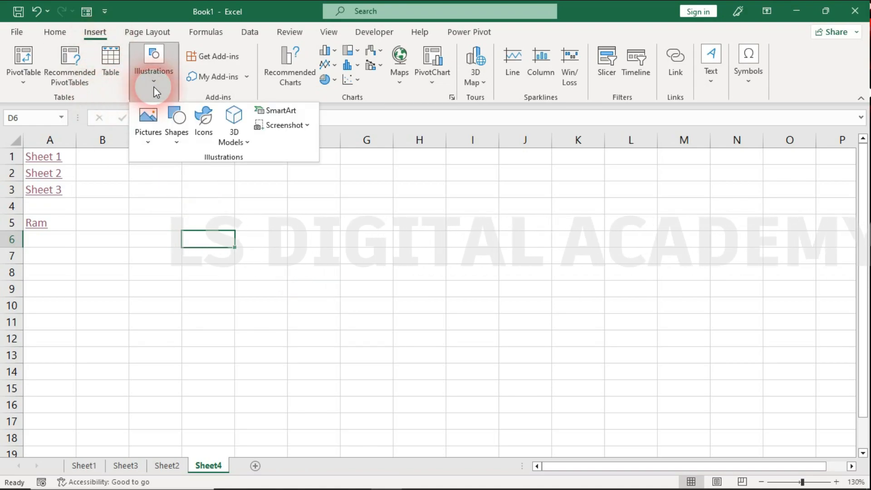
left_click(183, 129)
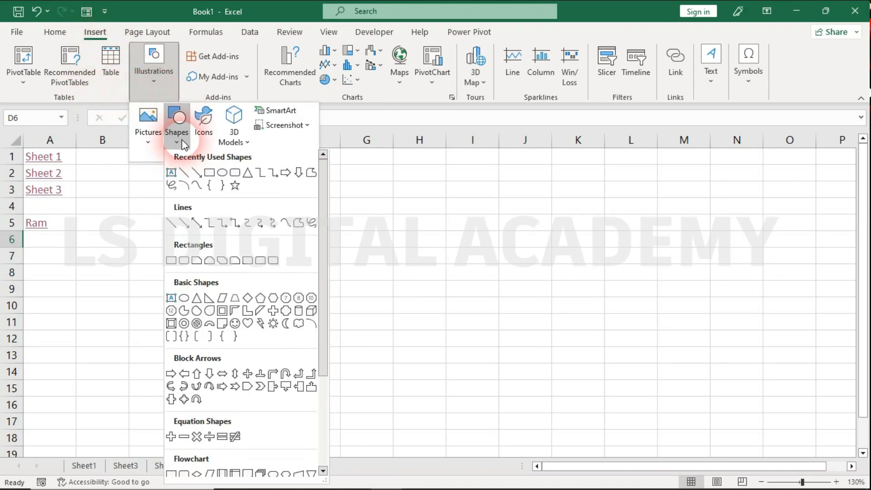
left_click(231, 175)
mouse_move(181, 231)
left_mouse_down()
mouse_move(280, 267)
mouse_move(272, 258)
left_mouse_up()
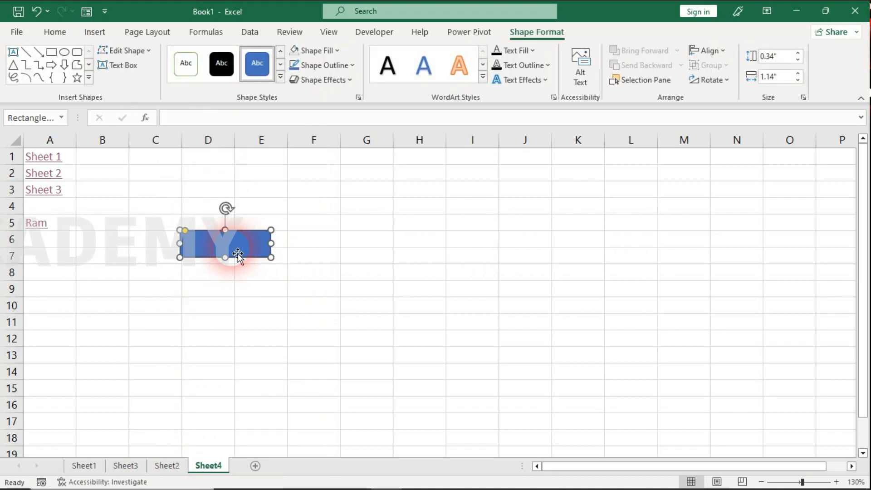
Step: Label the rounded rectangle over cells D6 to E7 with the text "Play Video"
right_click(238, 254)
left_click(264, 250)
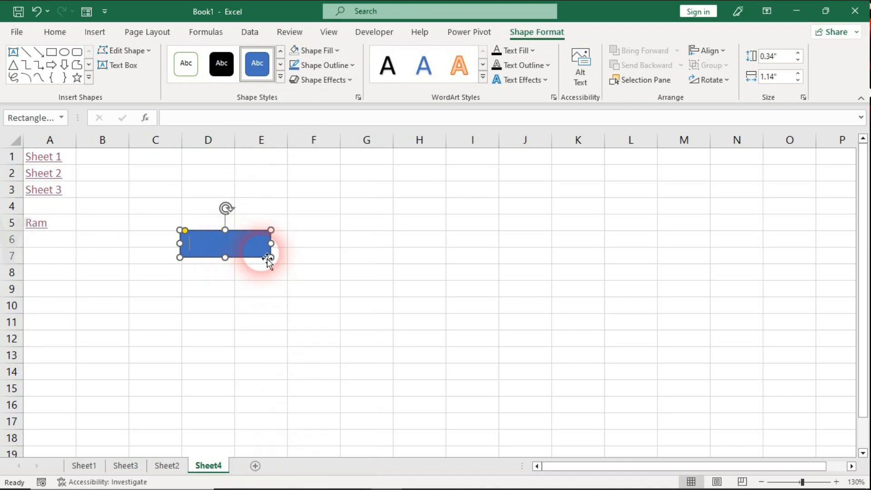
type("Pla")
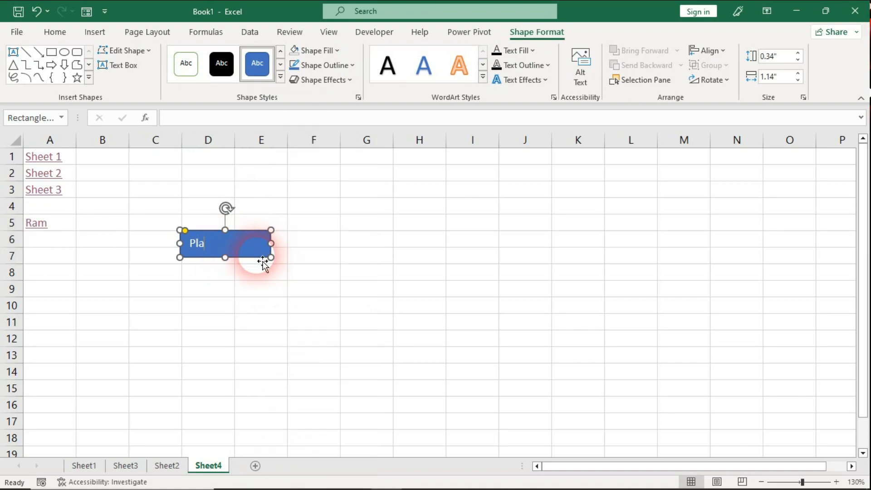
type("y Video")
Step: Format all of the shape's "Play Video" text as 14 pt bold
key("ctrl+a")
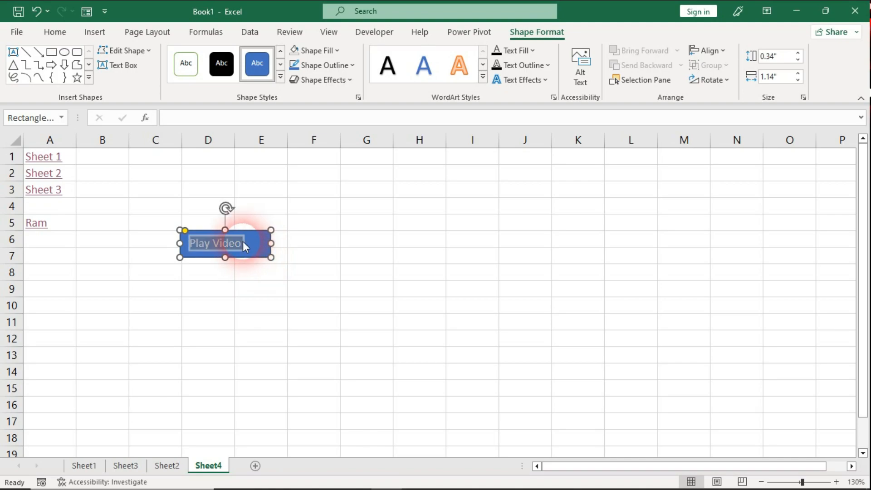
left_click(55, 32)
left_click(182, 56)
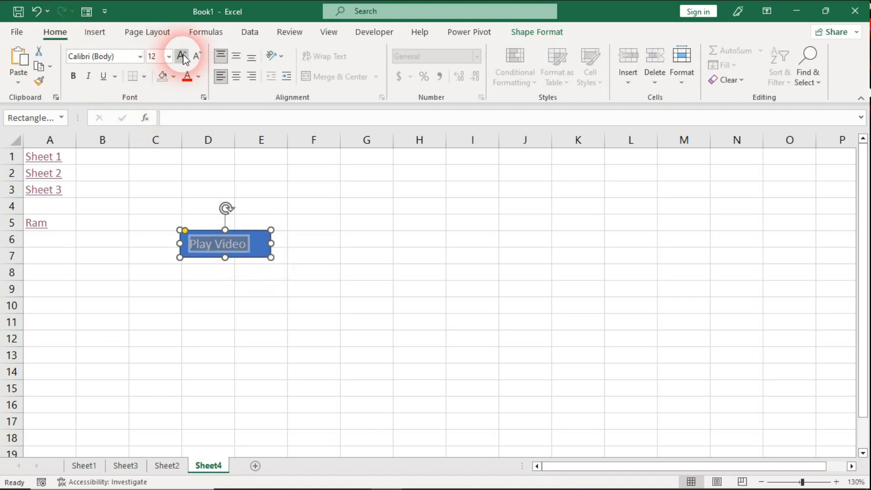
left_click(182, 56)
left_click(182, 57)
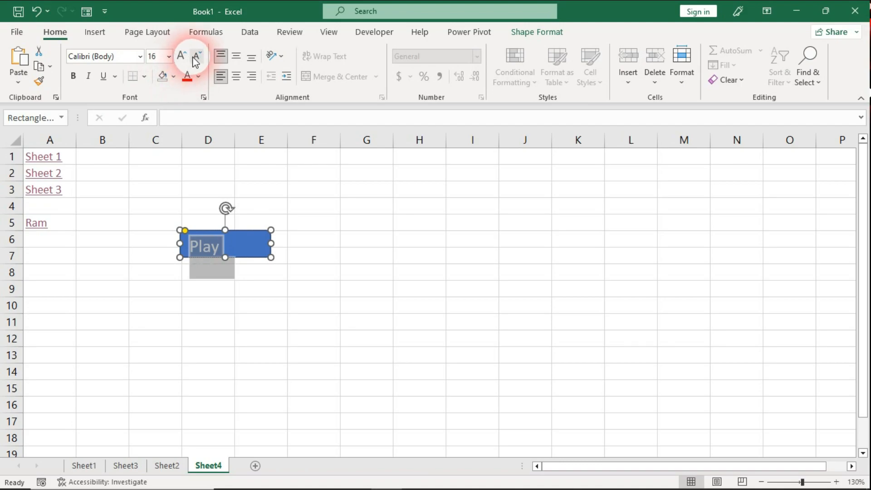
left_click(196, 56)
left_click(73, 76)
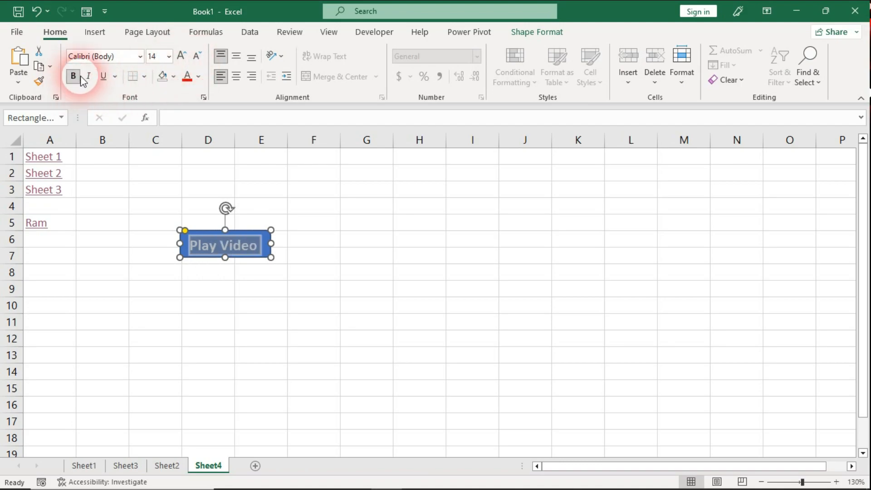
Step: Apply the shadowed orange style from the last row of Theme Styles to the Play Video shape and deselect it
left_click(526, 32)
left_click(281, 78)
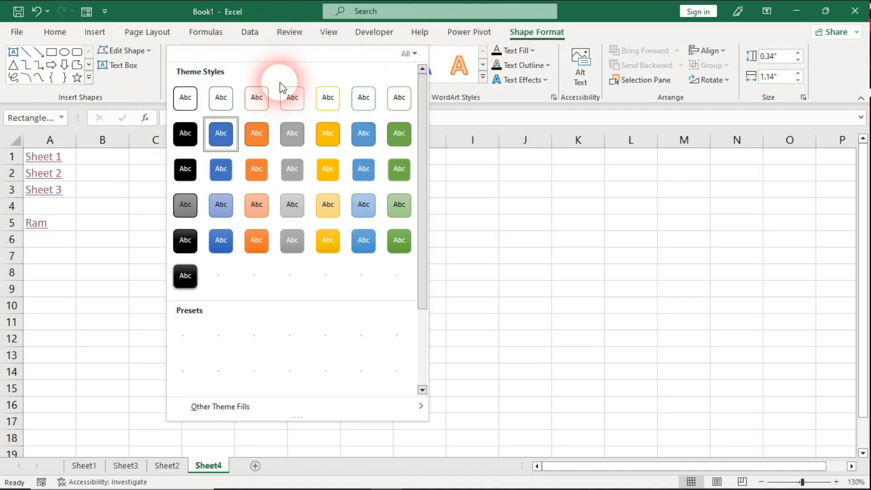
left_click(253, 283)
left_click(301, 241)
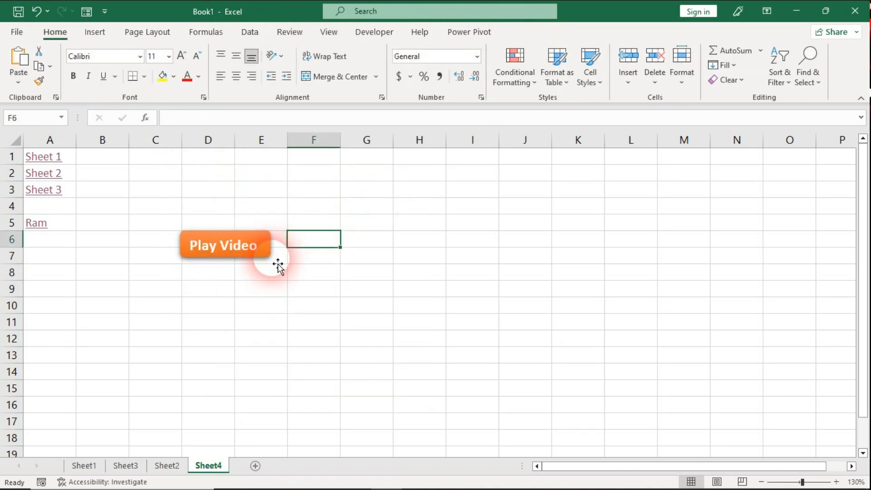
Step: Hyperlink the Play Video shape to the existing video file Data Base.wmv in the Documents folder
left_click(249, 254)
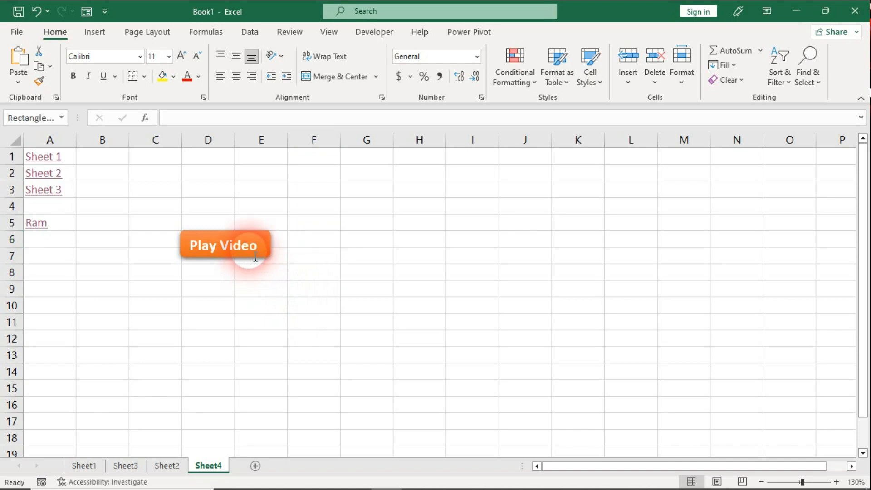
left_click(264, 237)
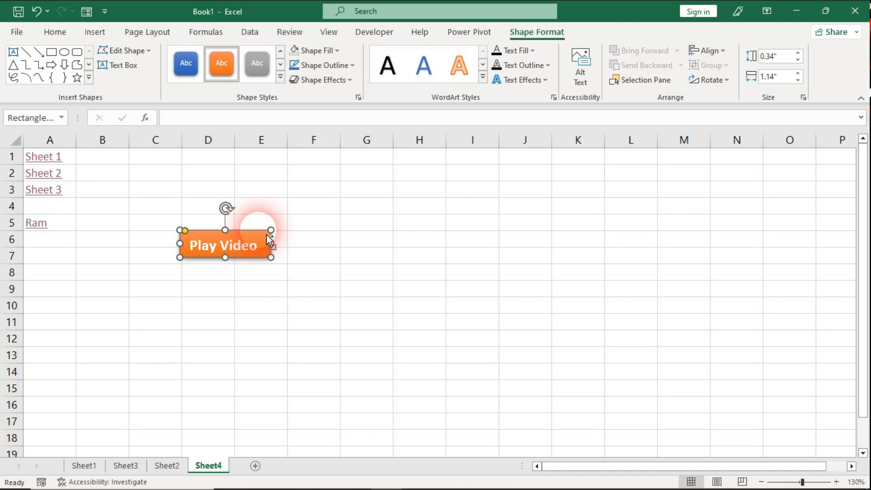
key("ctrl+k")
left_click_drag(354, 204, 462, 176)
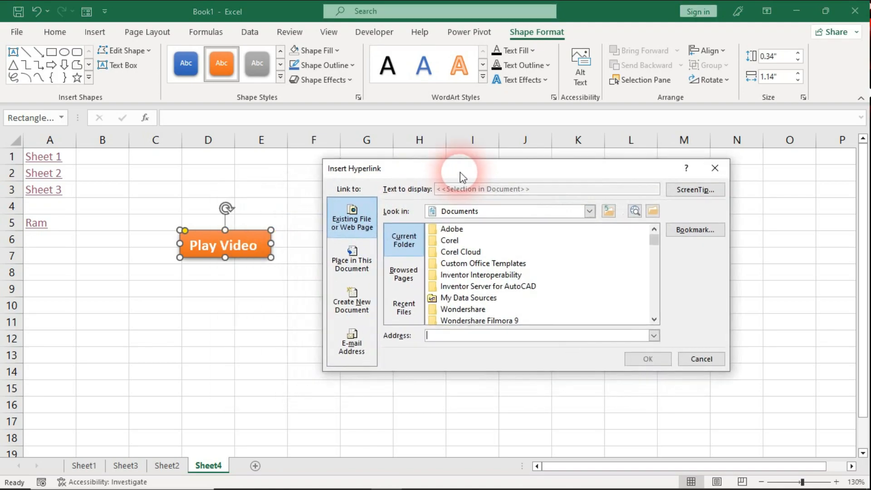
left_click(470, 297)
scroll(474, 295, "down", 2)
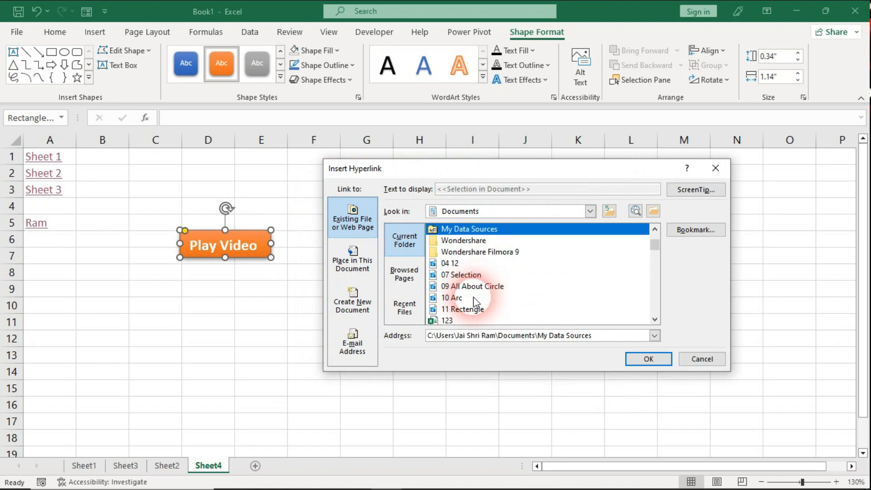
scroll(474, 304, "down", 2)
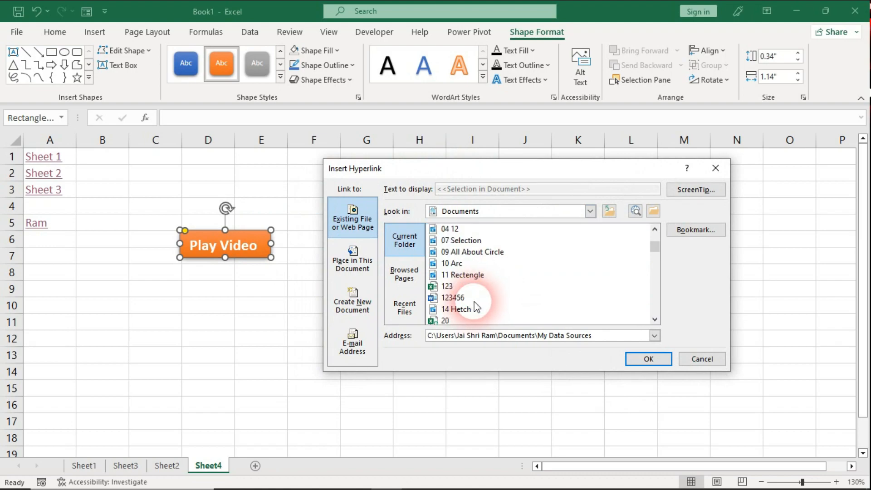
scroll(473, 300, "down", 2)
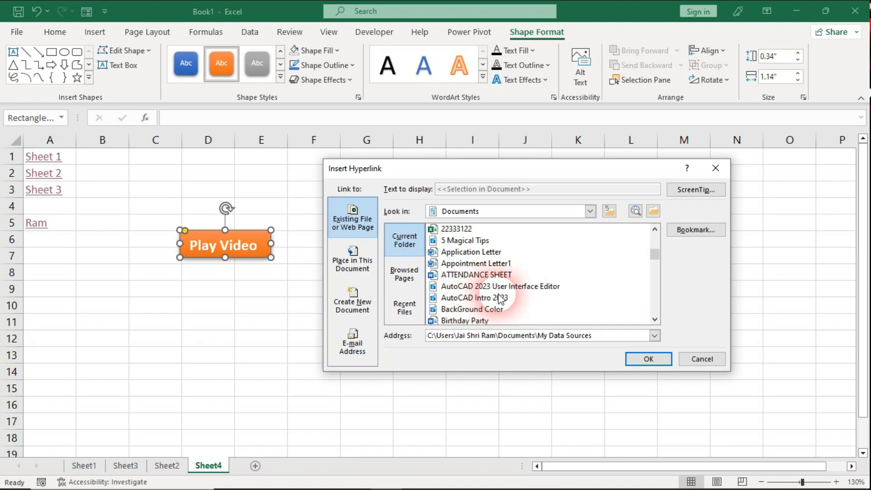
scroll(495, 304, "down", 3)
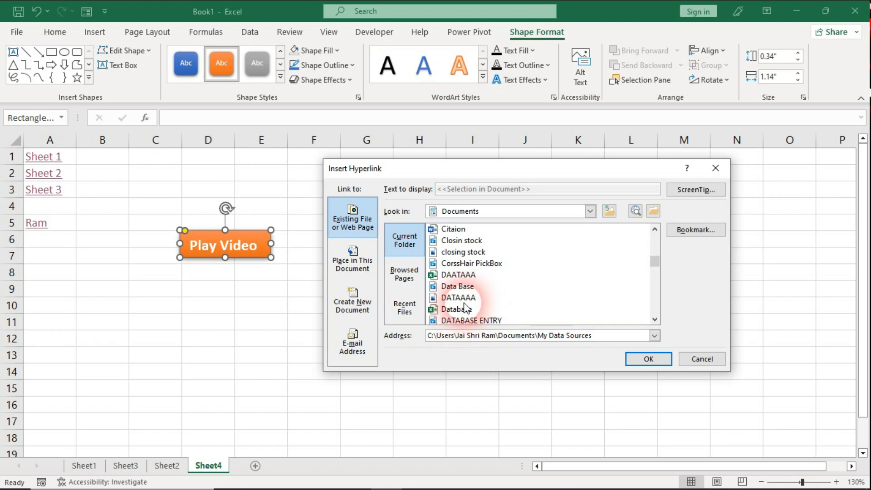
left_click(470, 289)
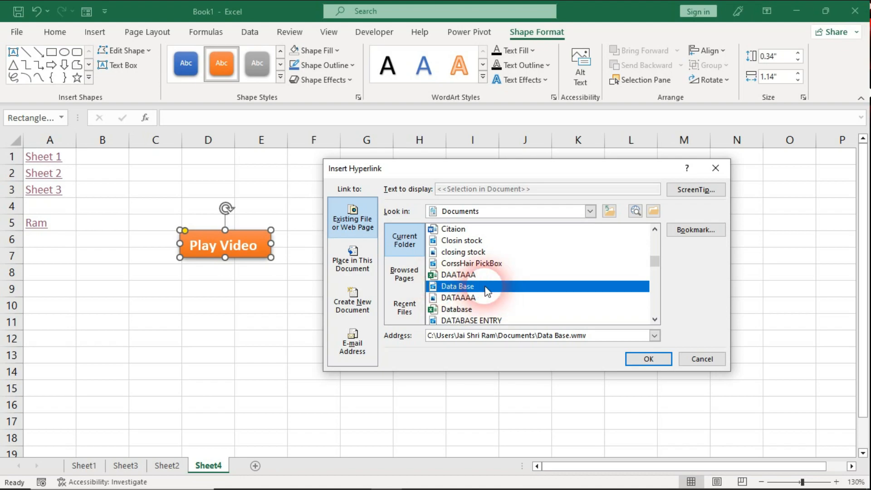
left_click(636, 357)
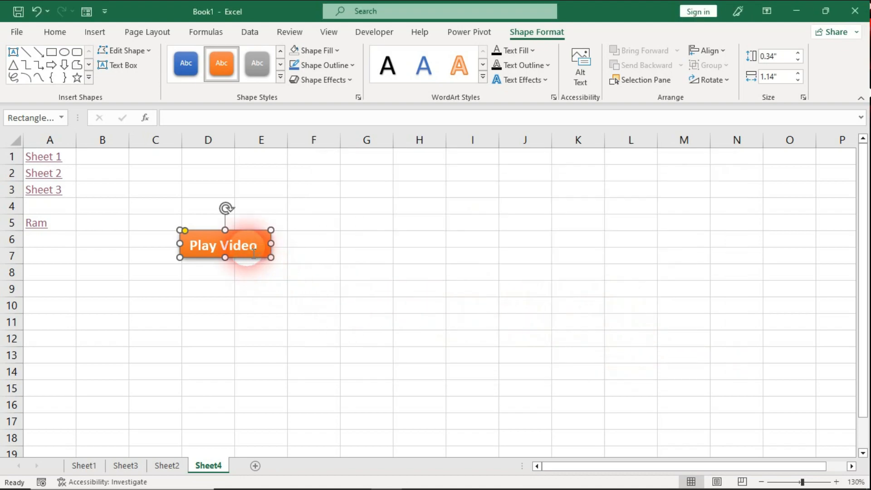
Step: Follow the Play Video shape's hyperlink to test it, accepting the security notice, and close the video player
mouse_move(250, 242)
left_click(328, 210)
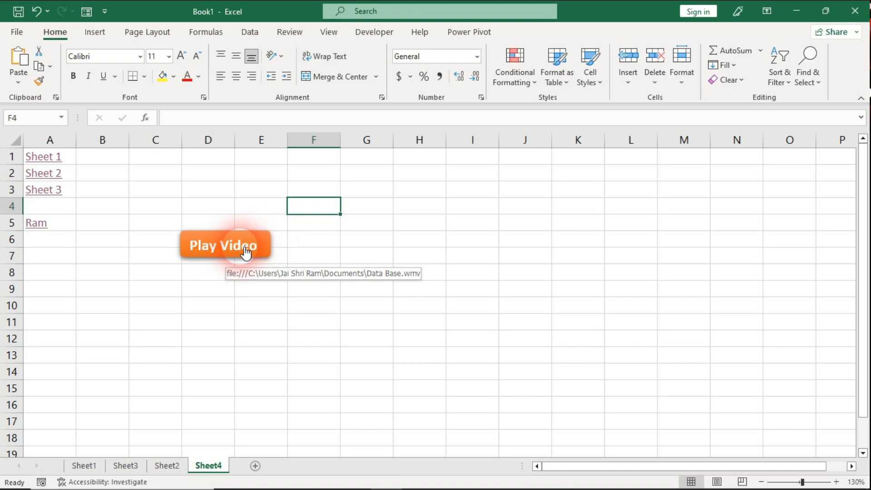
left_click(245, 253)
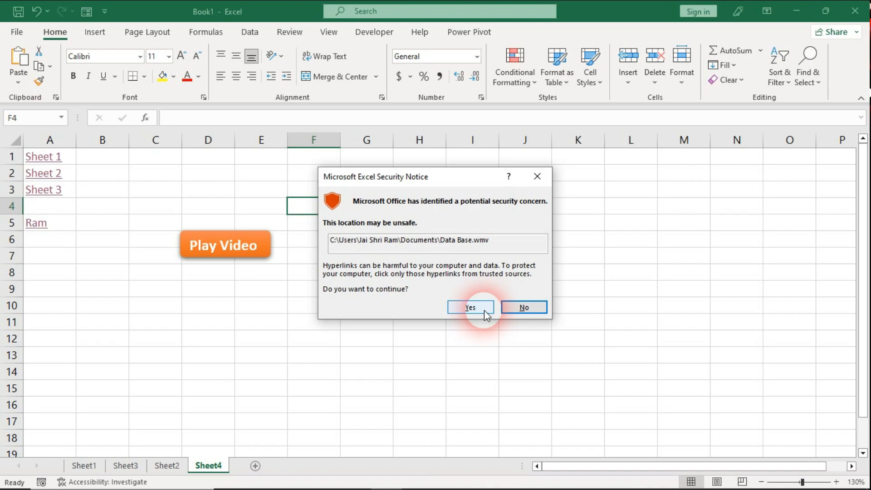
left_click(470, 308)
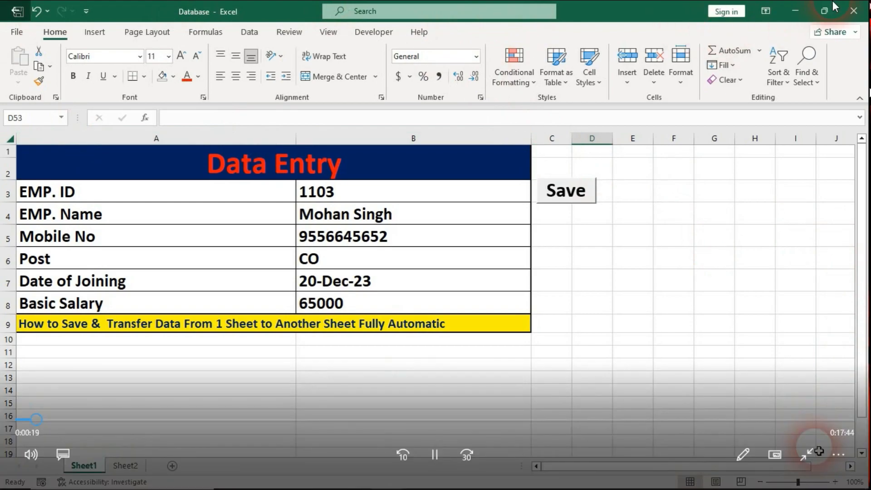
left_click(853, 15)
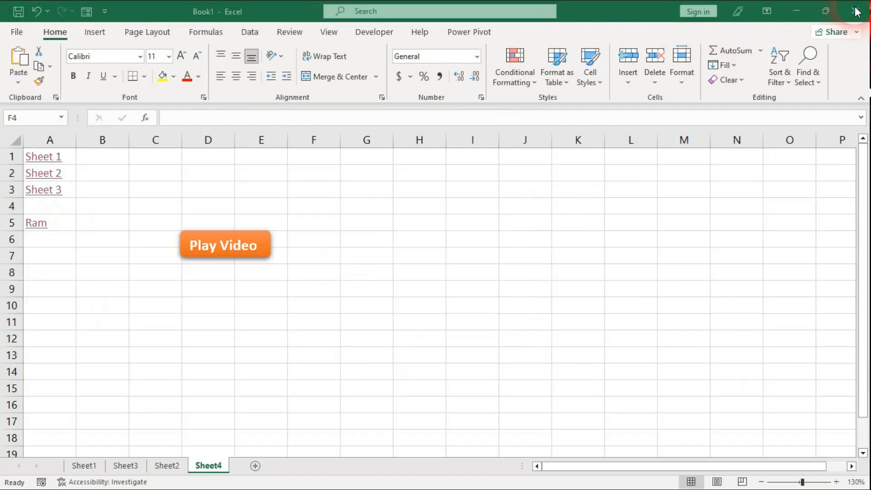
left_click(259, 288)
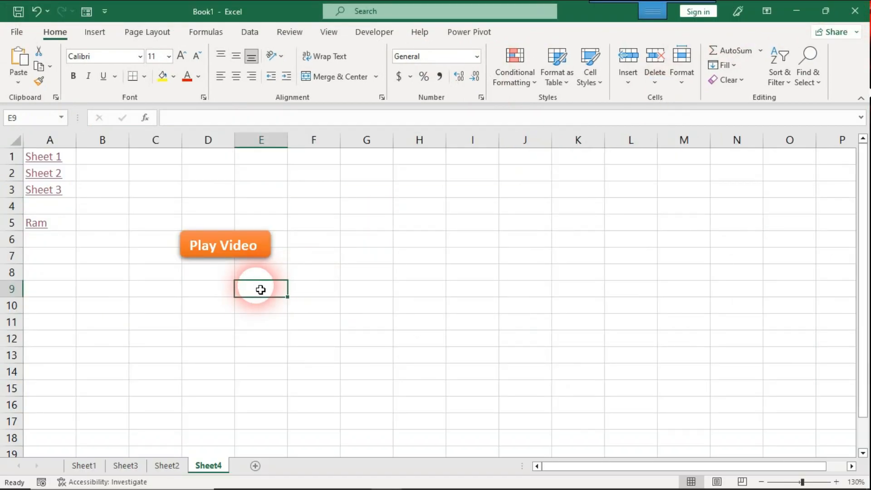
left_click(323, 239)
left_click(370, 242)
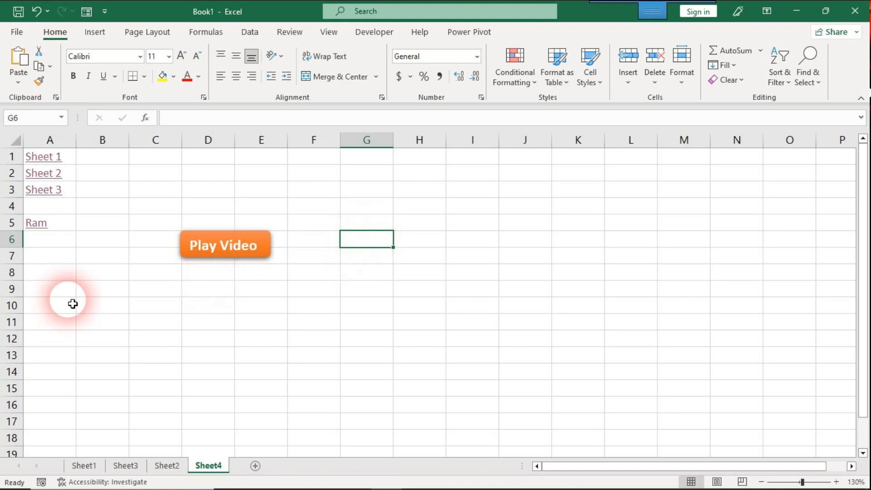
Step: Enter "New File" in cell A8 of Sheet4 and keep the cell selected
left_click(48, 273)
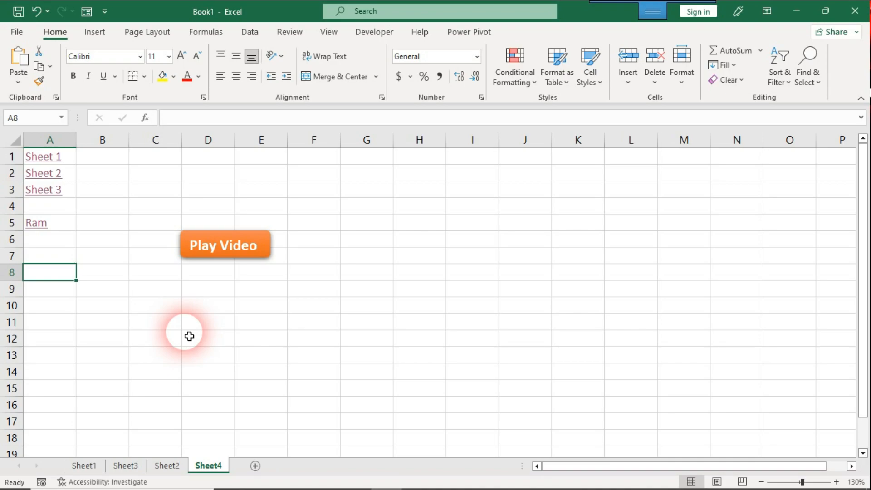
type("New")
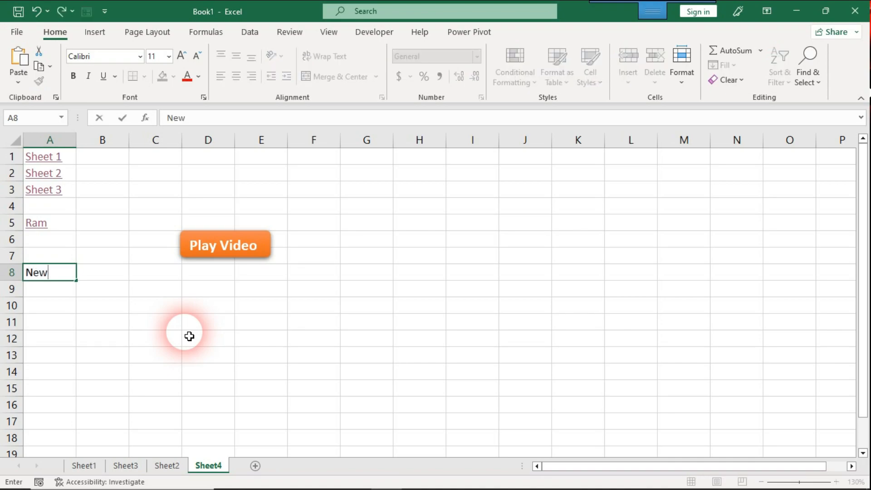
type(" File")
key("ctrl+Return")
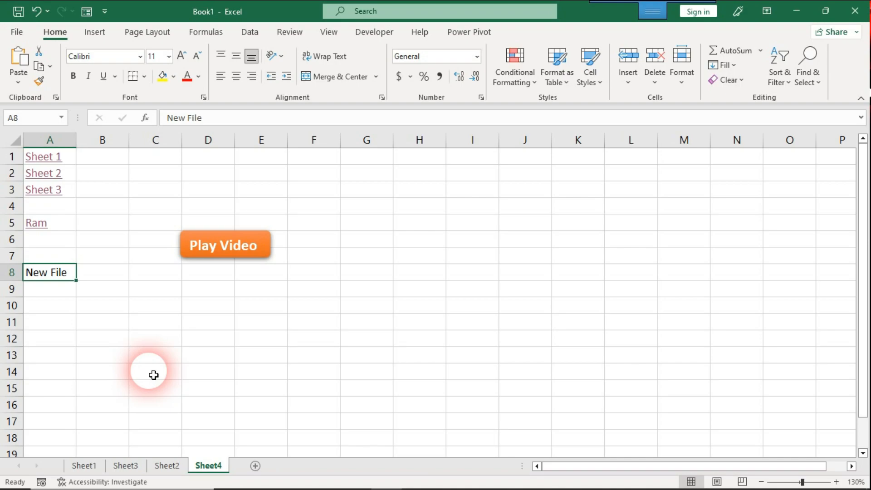
Step: Begin a hyperlink on cell A8 that creates a new document, and name the document Link
key("ctrl+k")
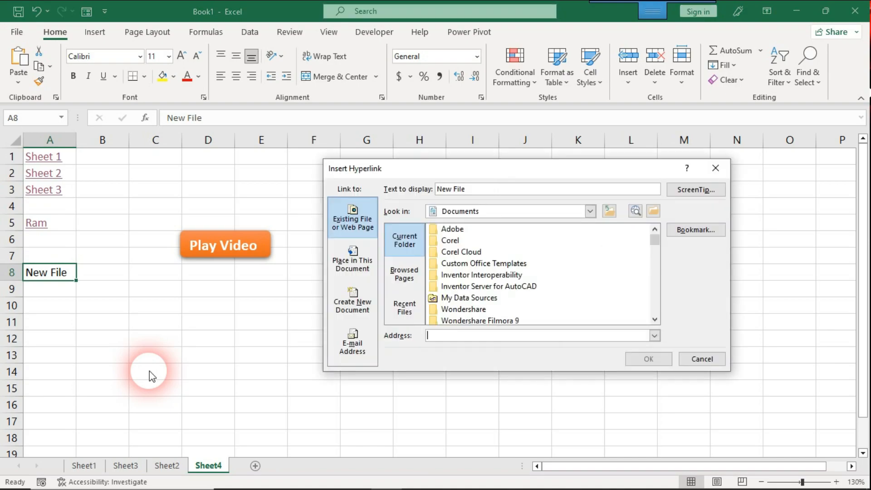
left_click(347, 313)
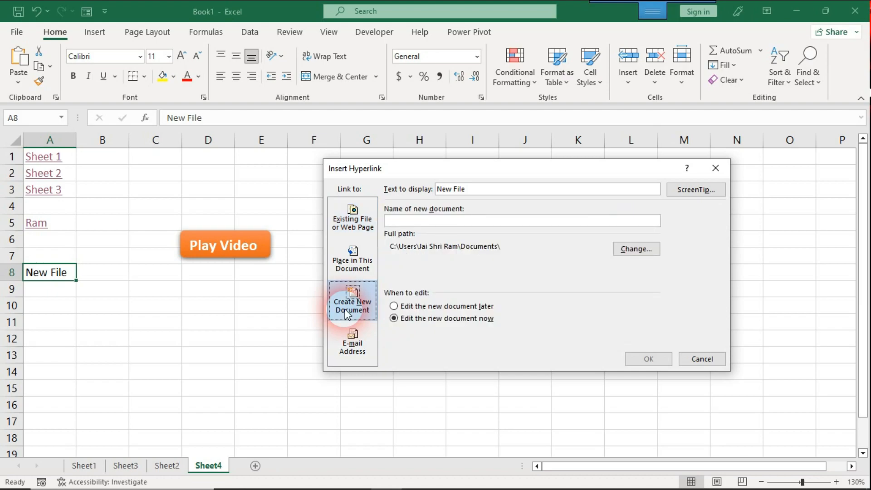
left_click(421, 222)
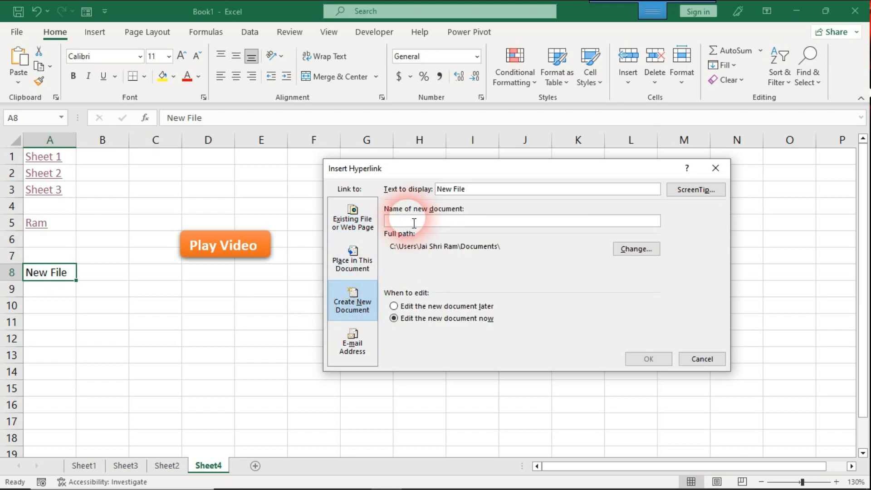
left_click(394, 222)
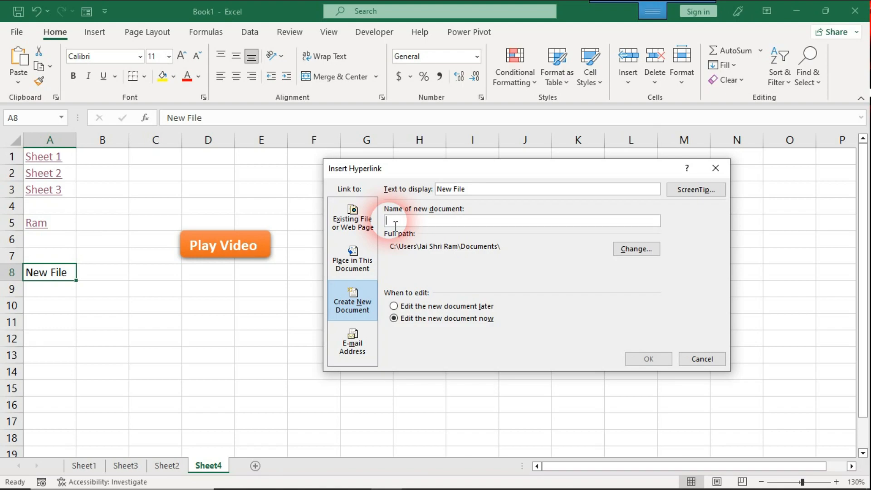
type("Link")
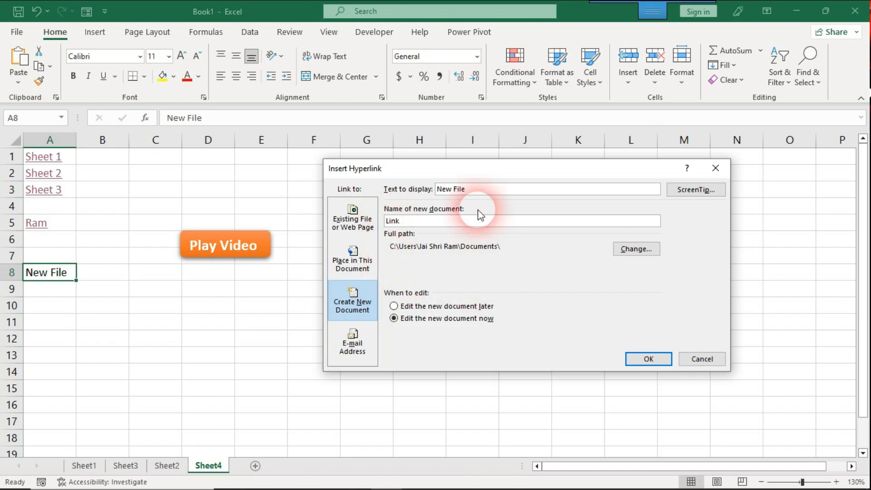
Step: Change the location of the new Link document to the Desktop
left_click_drag(443, 169, 404, 180)
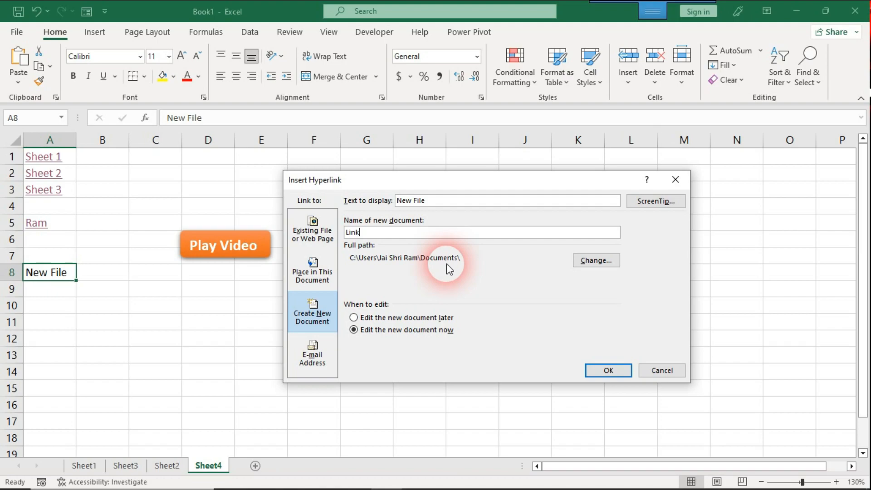
left_click(595, 265)
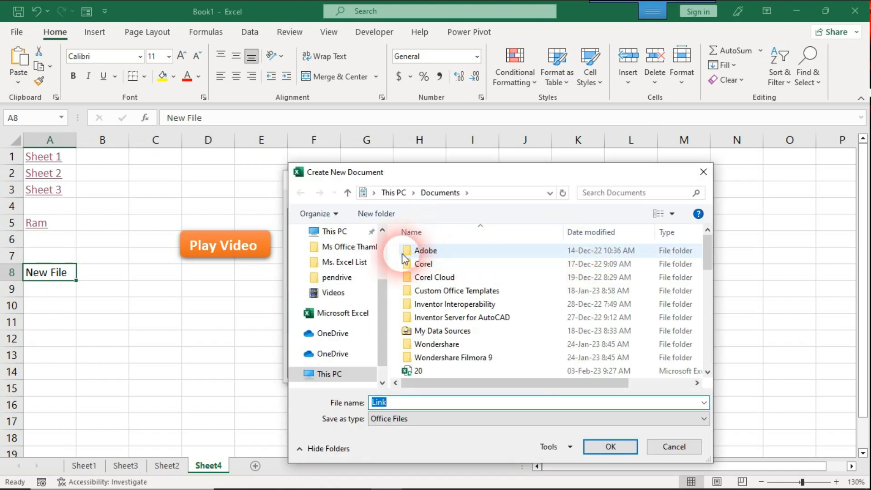
left_click_drag(383, 297, 381, 240)
left_click(349, 262)
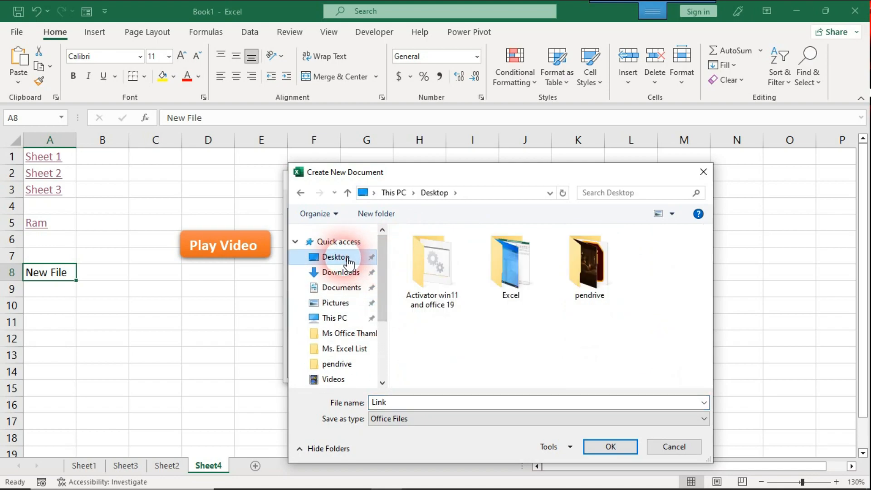
left_click(601, 446)
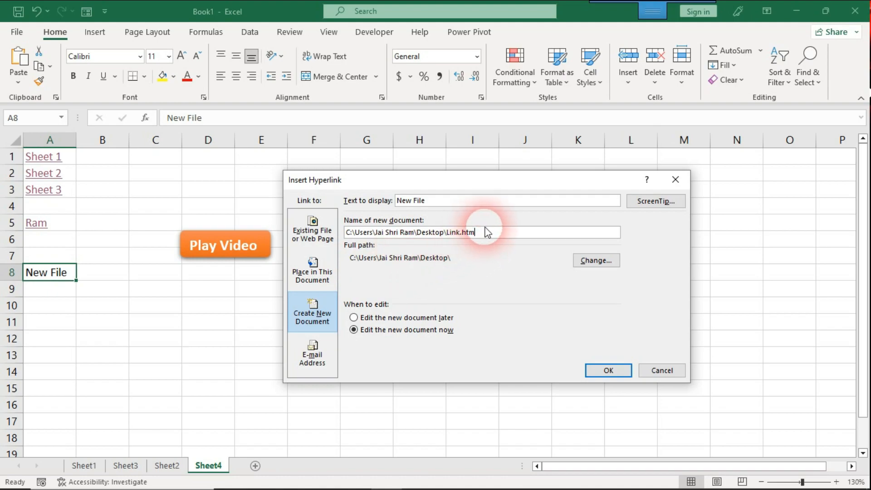
Step: Replace the new document's full file path with the name Link and create the hyperlink on cell A8, set to edit the document now
left_click_drag(489, 232, 346, 240)
left_click(320, 240)
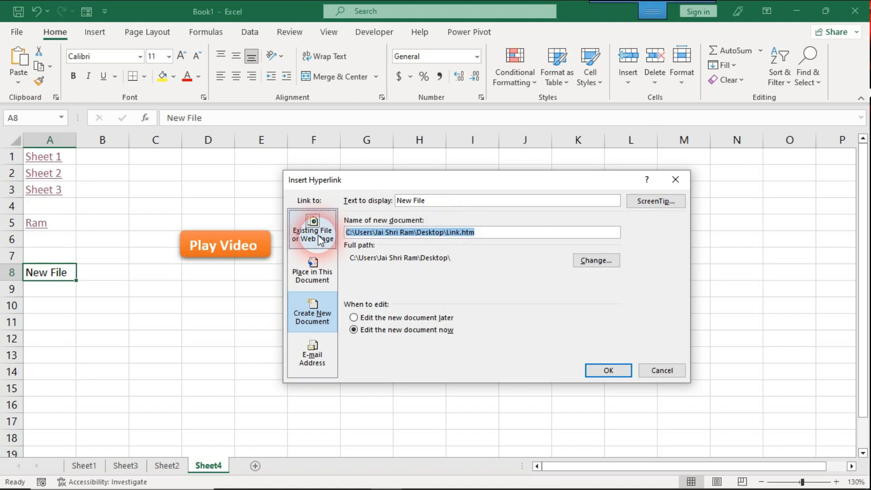
type("Link")
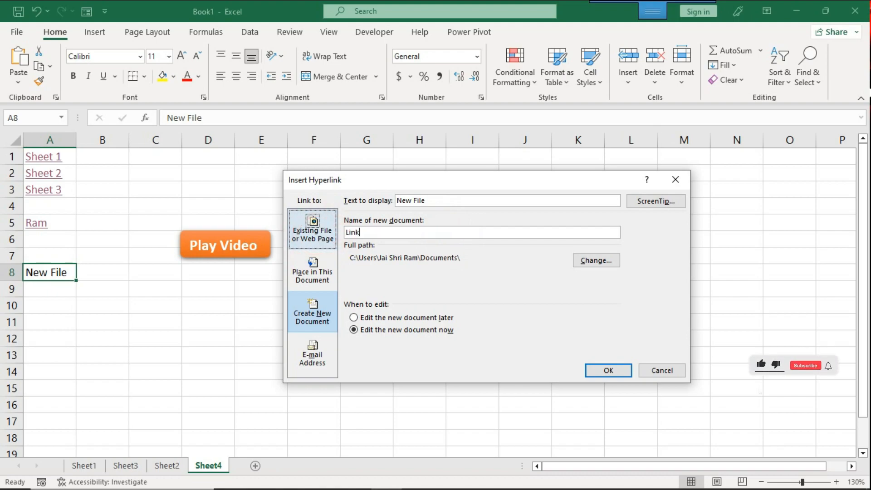
left_click_drag(418, 181, 384, 181)
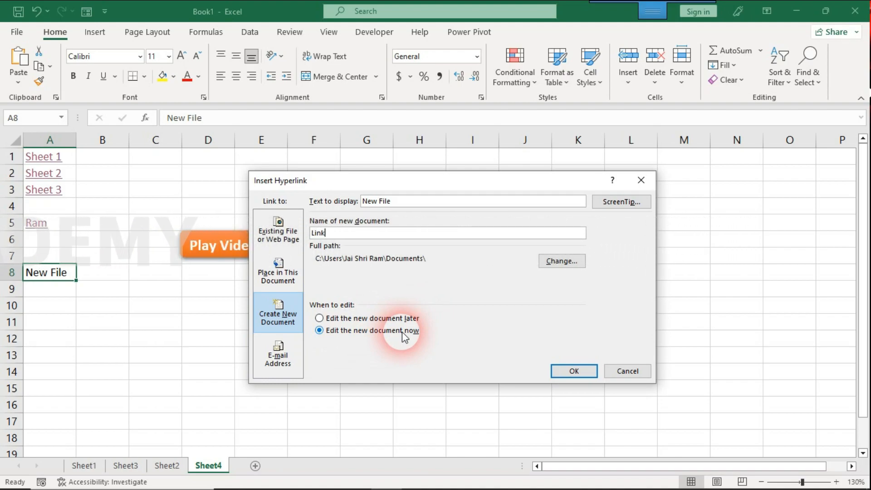
left_click(575, 372)
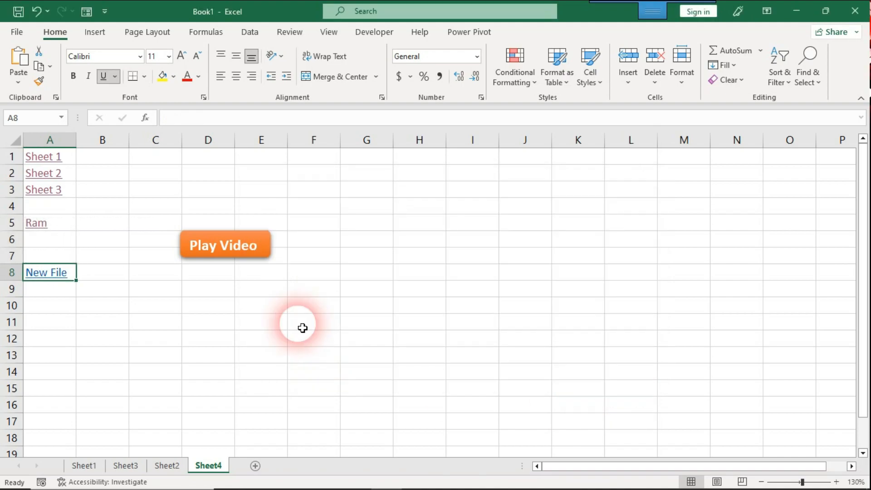
Step: Check the desktop for the Link file and test the New File link in cell A8, closing the workbook it opens
left_click(803, 18)
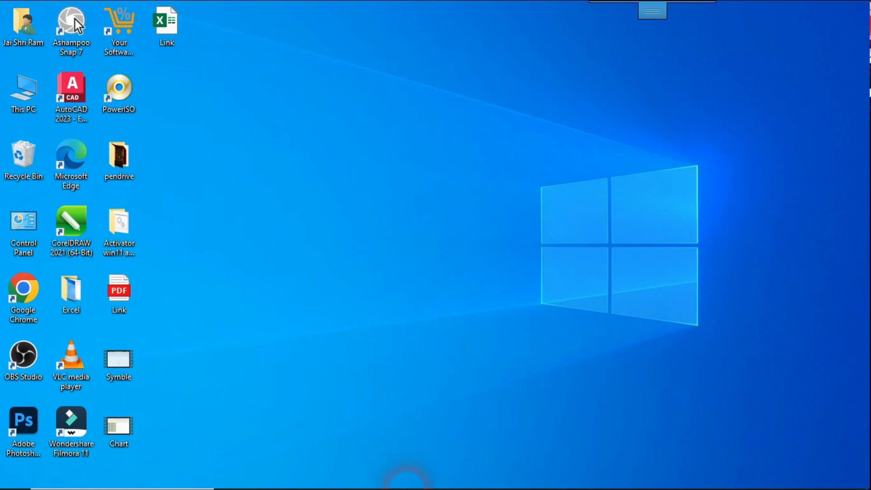
left_click(400, 481)
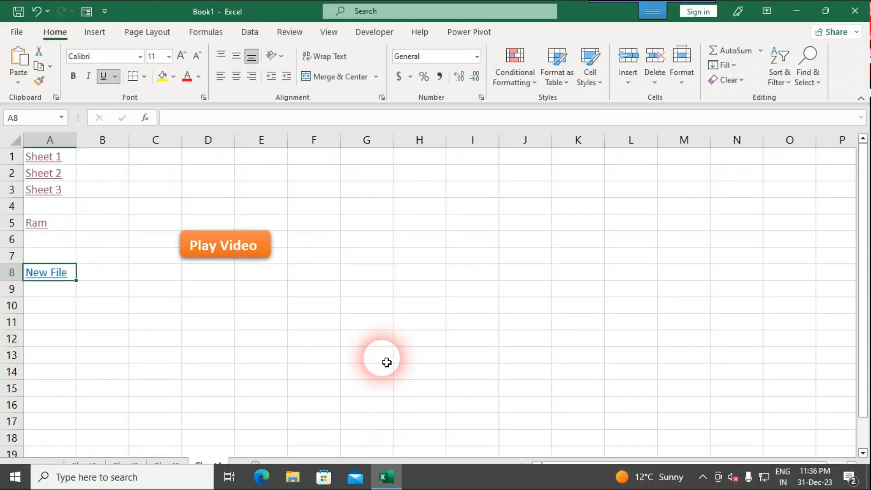
left_click(56, 278)
left_click(459, 308)
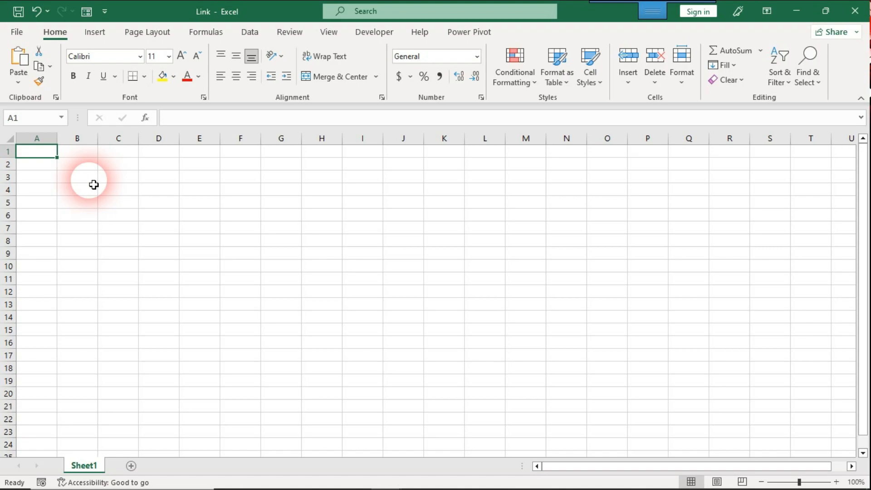
left_click(854, 10)
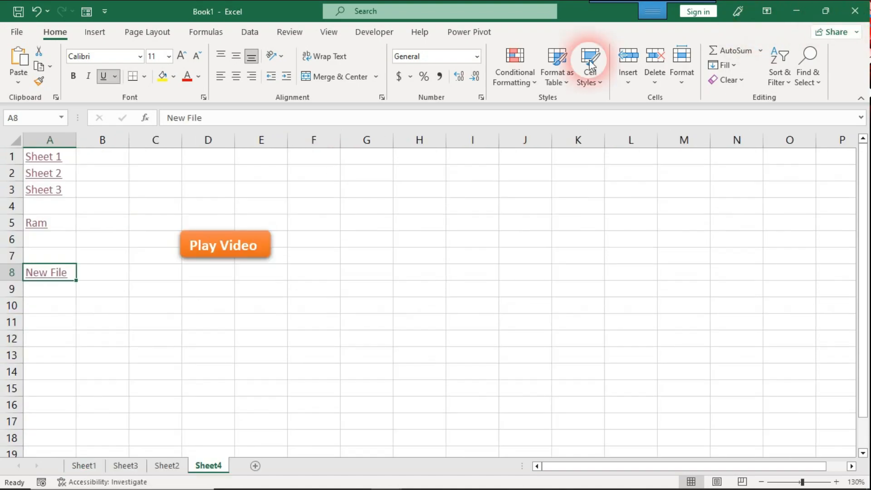
Step: Enter "Youtube" in cell G8 of Sheet4
key("ctrl+z")
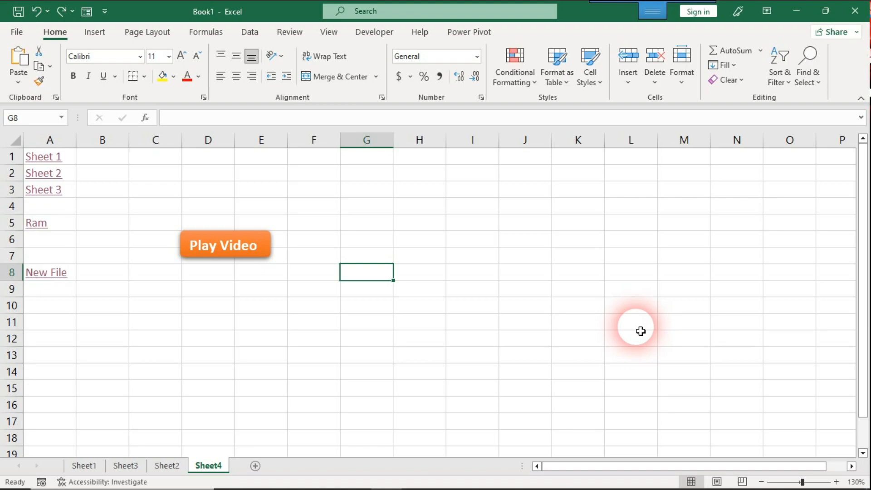
type("Yout")
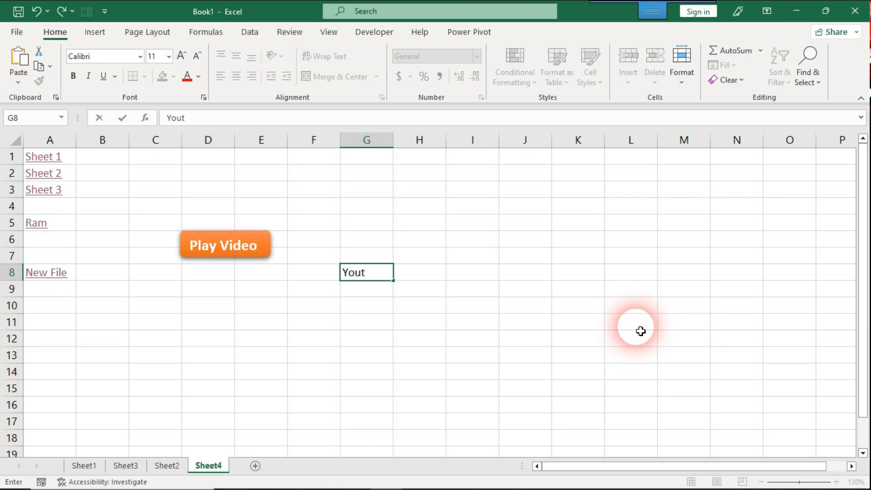
type("ube")
key("Return")
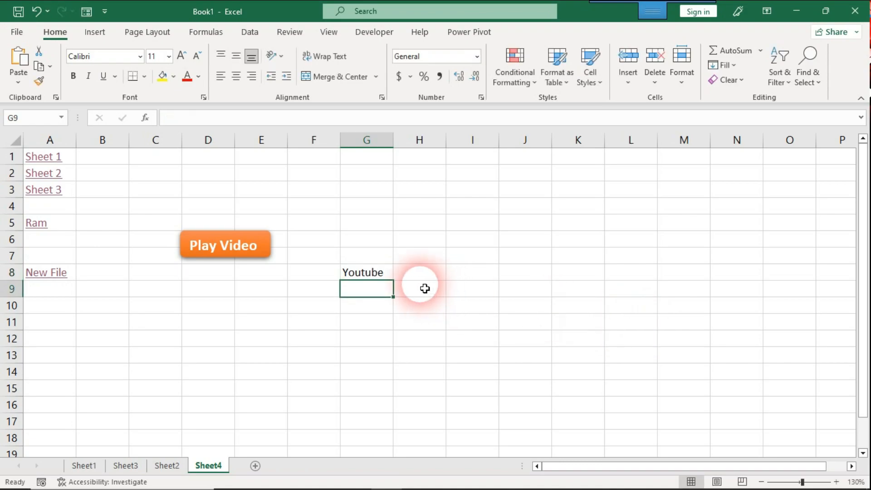
left_click(368, 274)
key("ctrl+k")
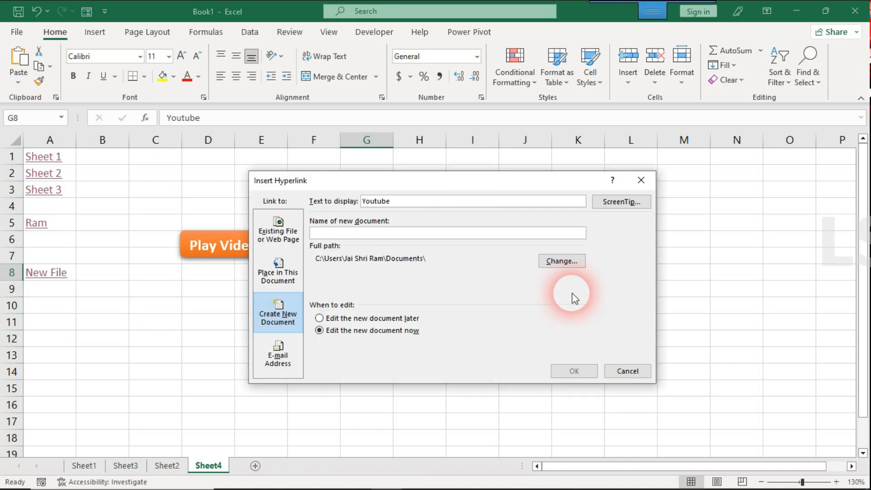
left_click(423, 236)
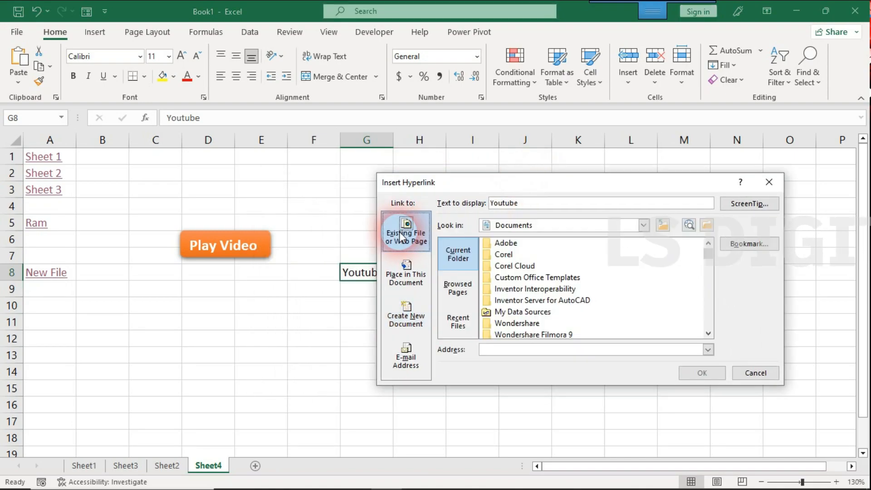
left_click_drag(475, 187, 521, 167)
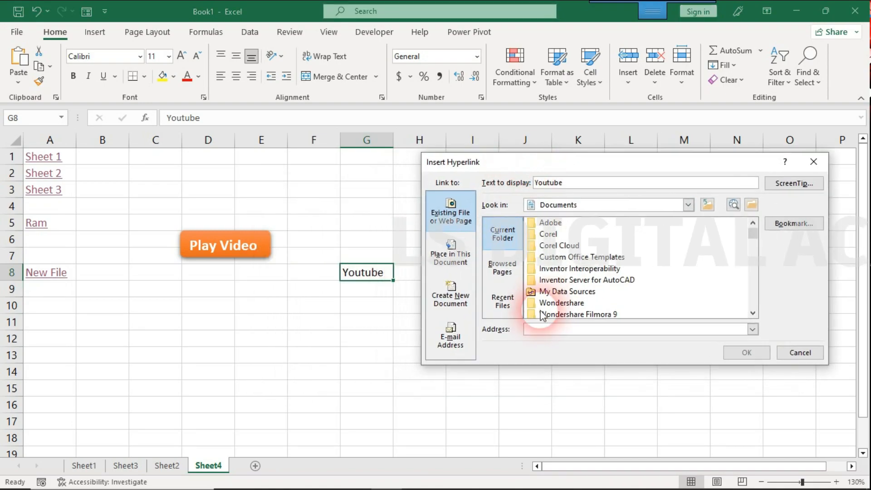
left_click(548, 331)
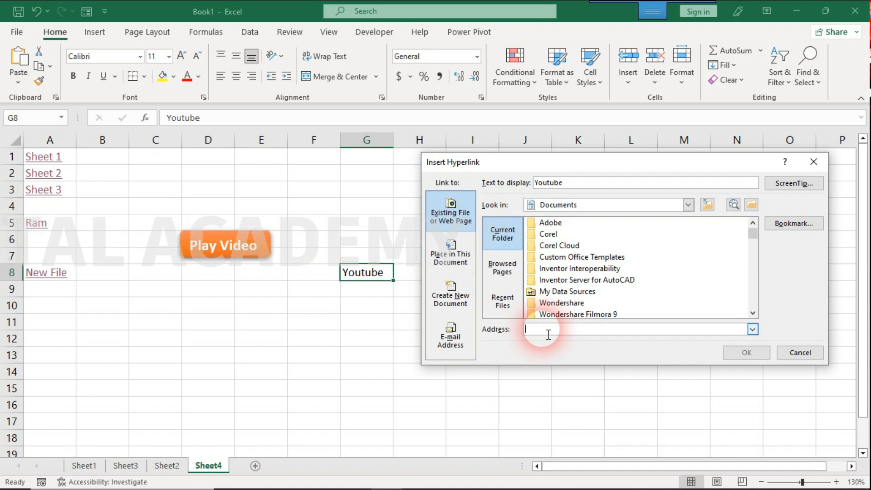
type("www")
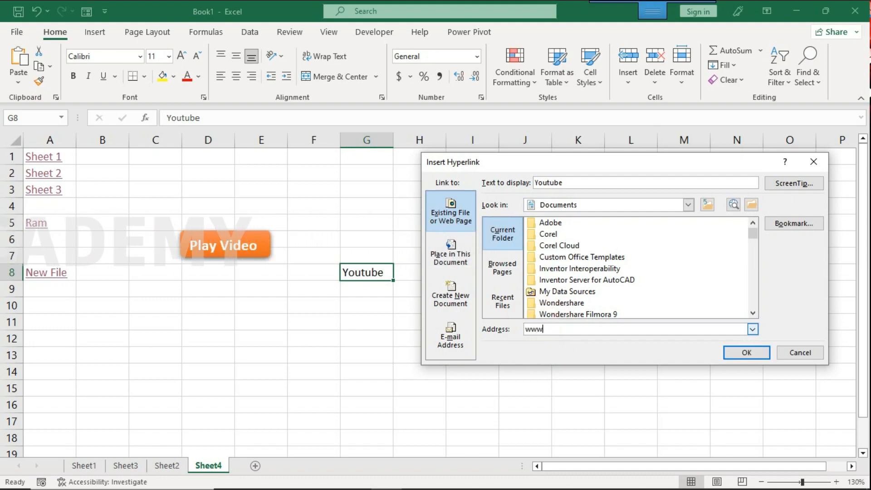
type(".yout")
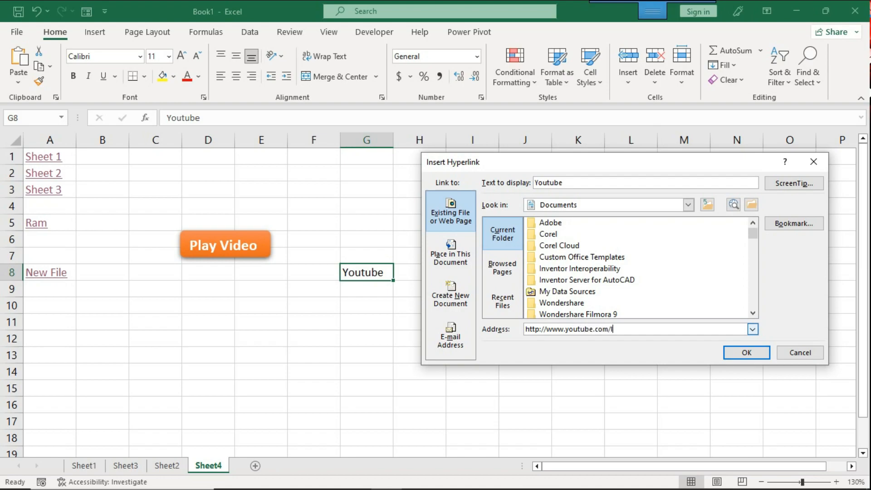
type("alacademy")
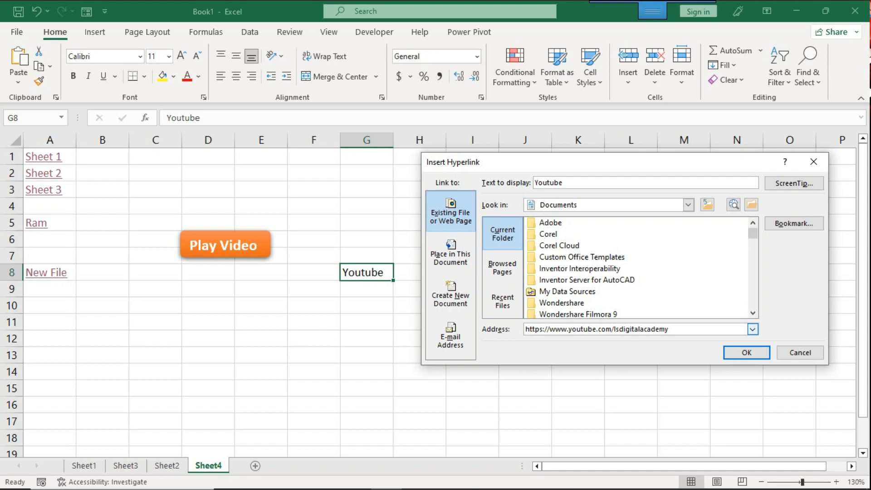
left_click(757, 352)
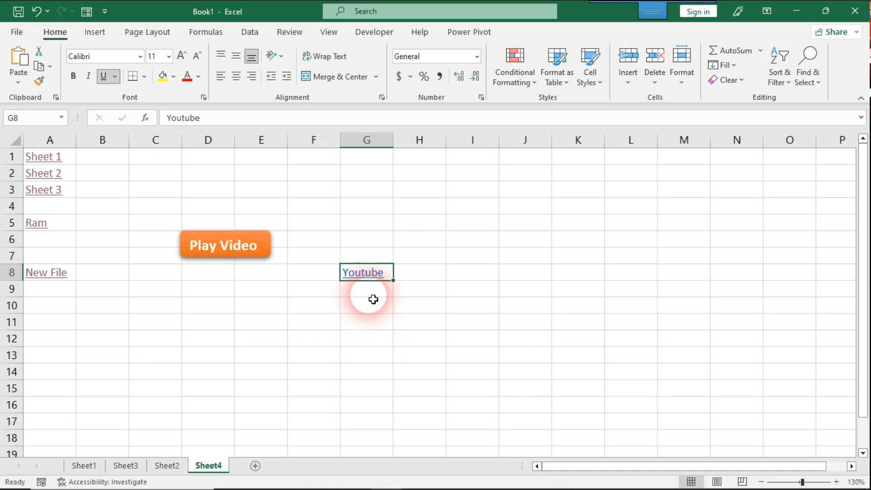
Step: Follow the Youtube link in cell G8 to test it, look over the channel page and close the browser
left_click(366, 274)
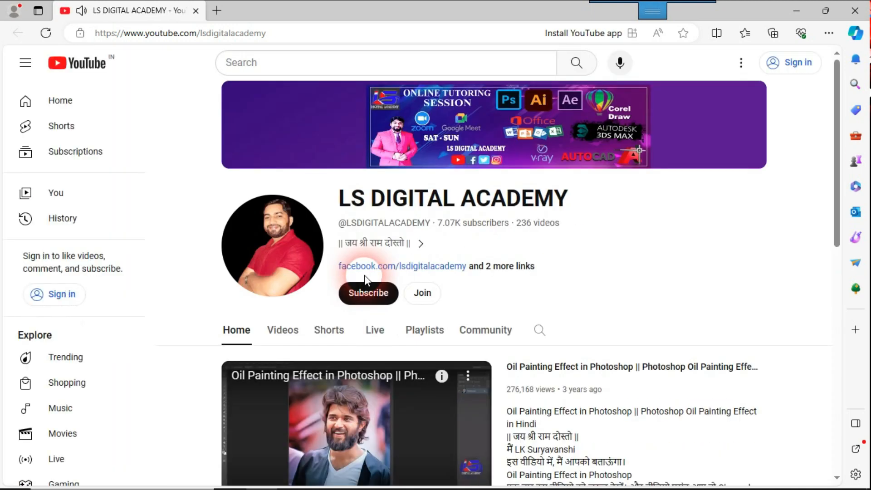
scroll(530, 291, "down", 4)
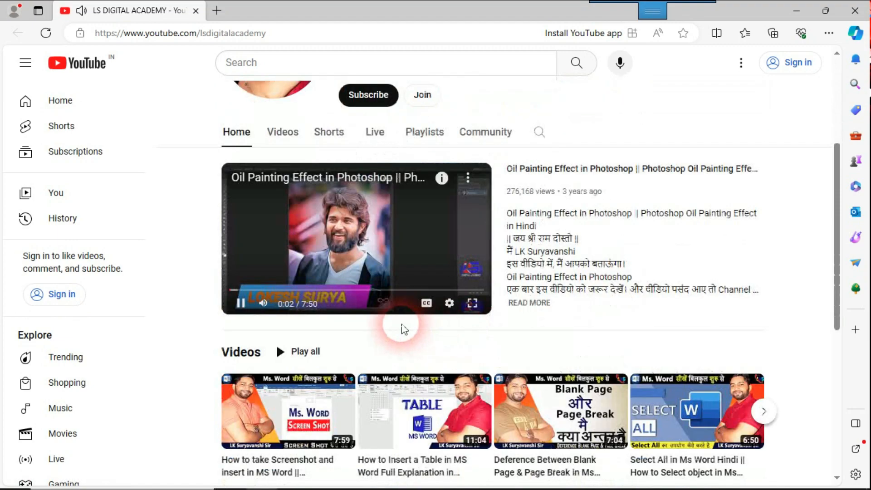
left_click(242, 304)
scroll(594, 295, "up", 4)
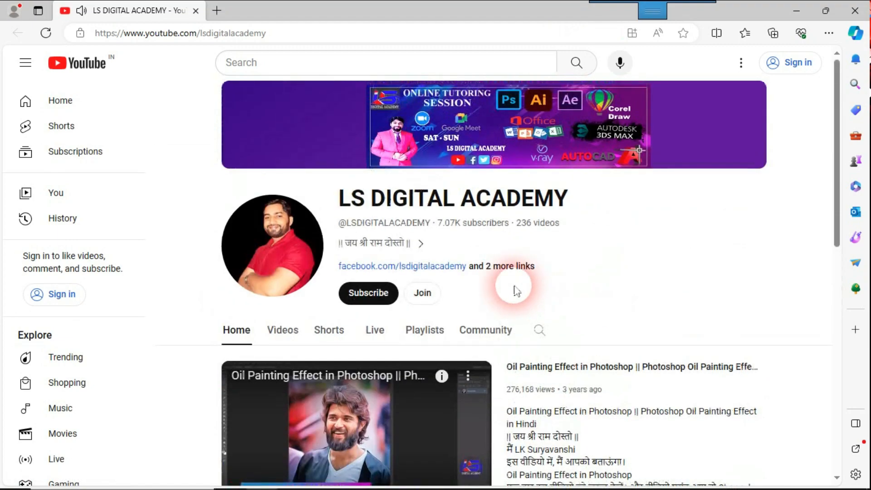
scroll(665, 270, "down", 10)
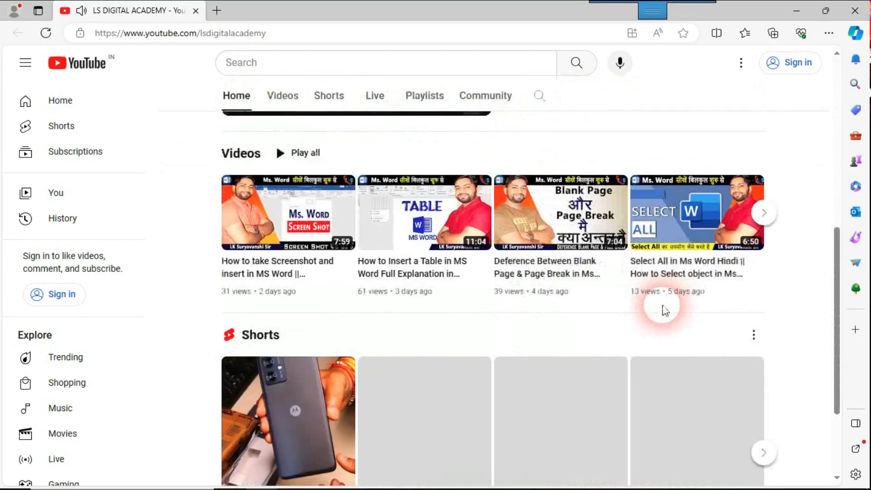
scroll(662, 317, "up", 10)
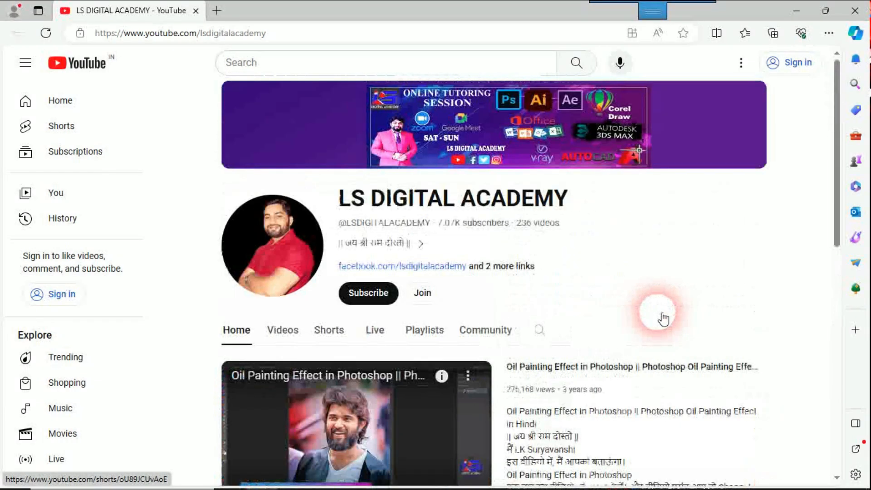
left_click(862, 14)
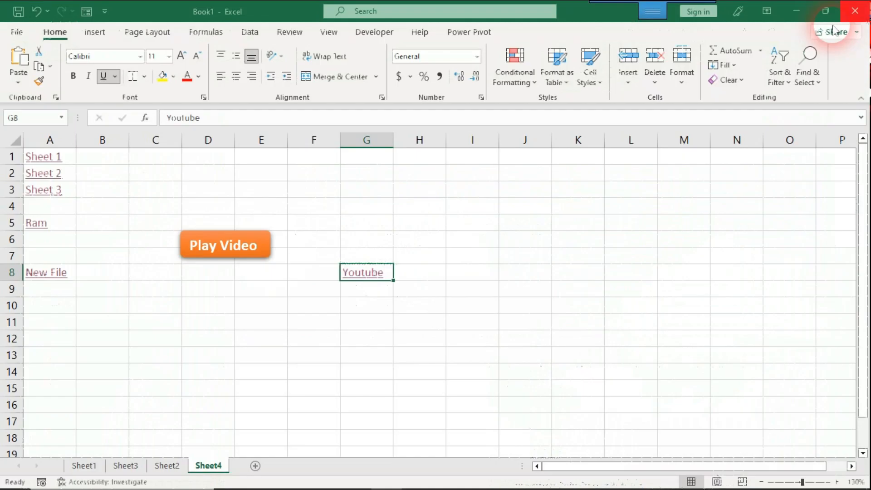